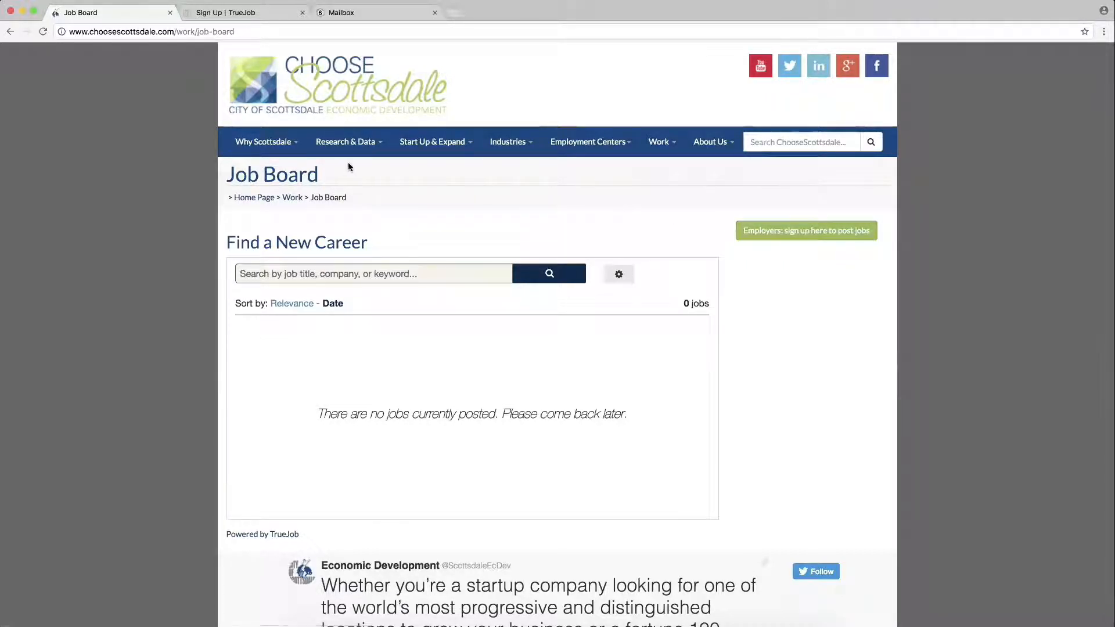
- Fill the TrueJob Sign Up form with the employer name, e-mail address and a matching password
left_click(263, 12)
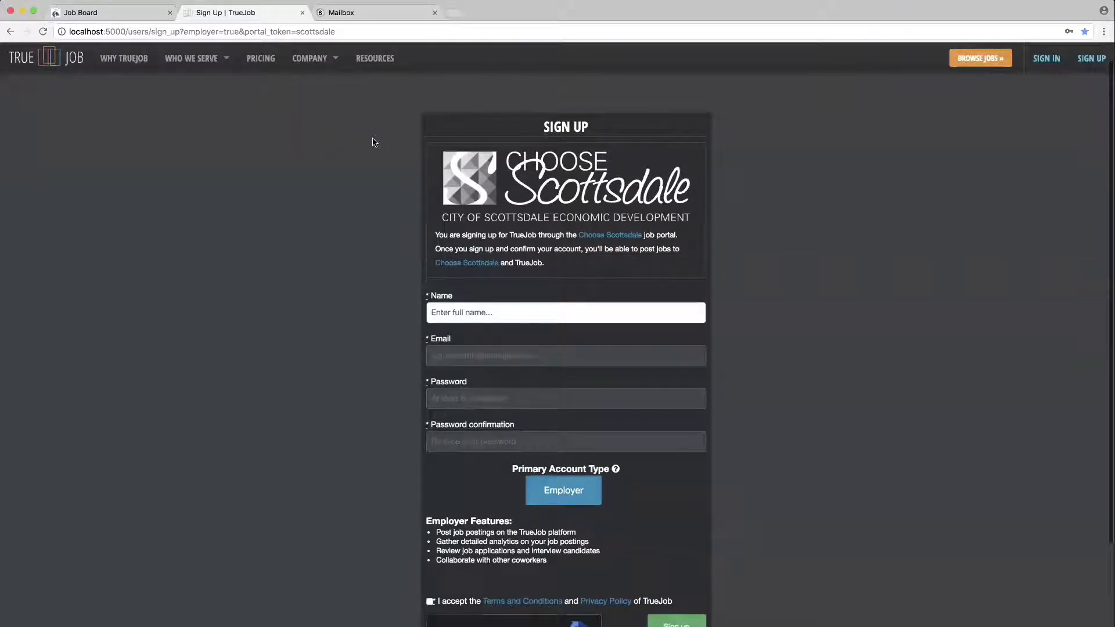
scroll(374, 142, "down", 2)
scroll(374, 143, "down", 2)
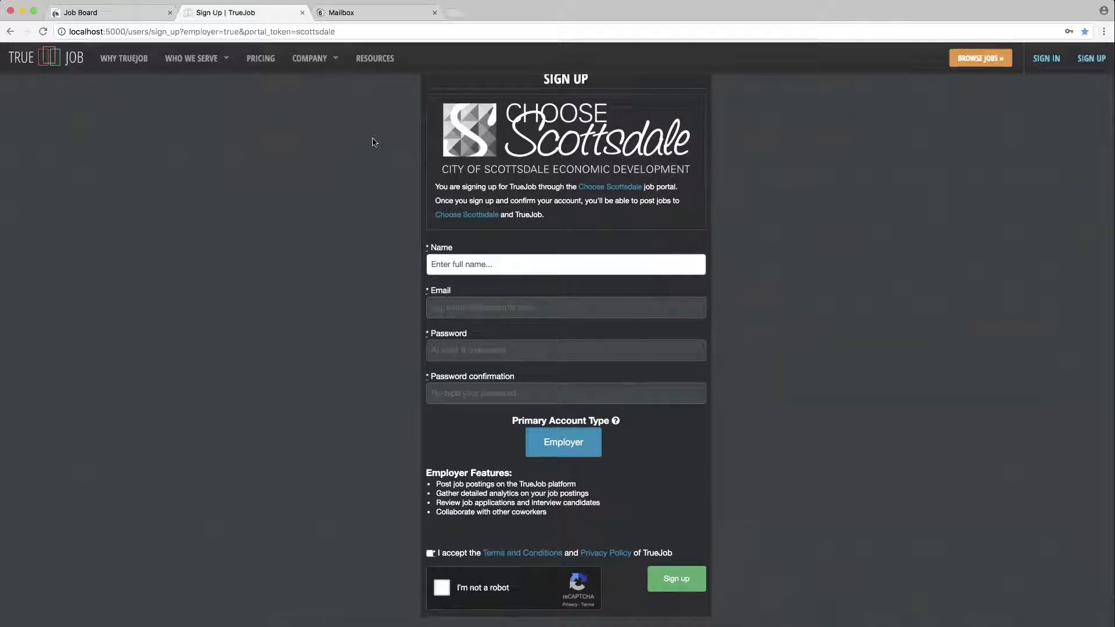
type("Scottsdale Test Employer")
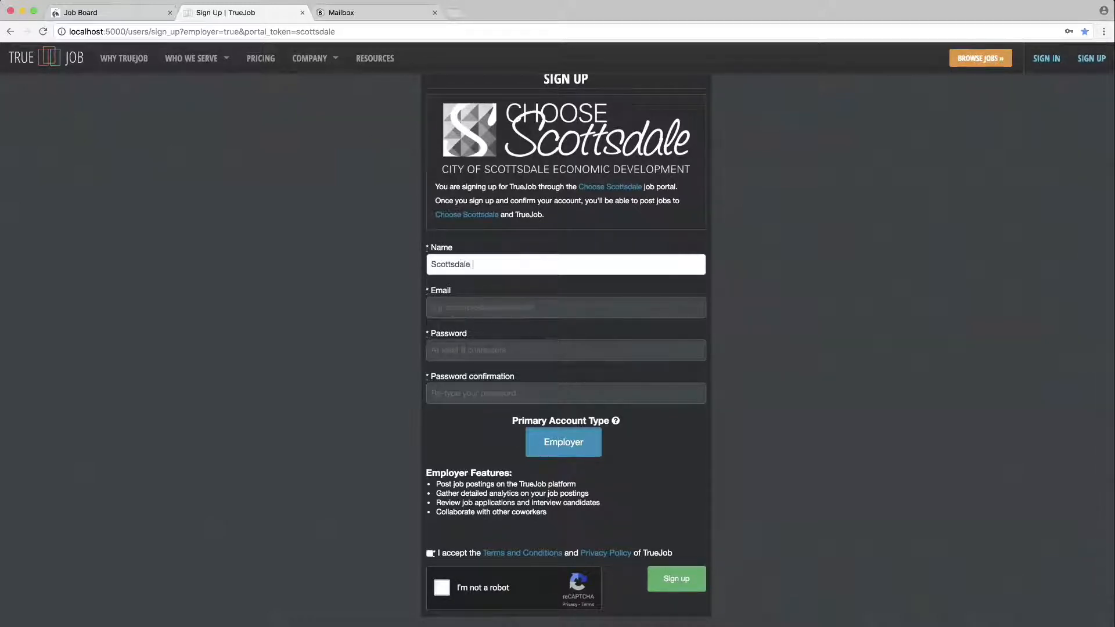
key("Tab")
type("tes")
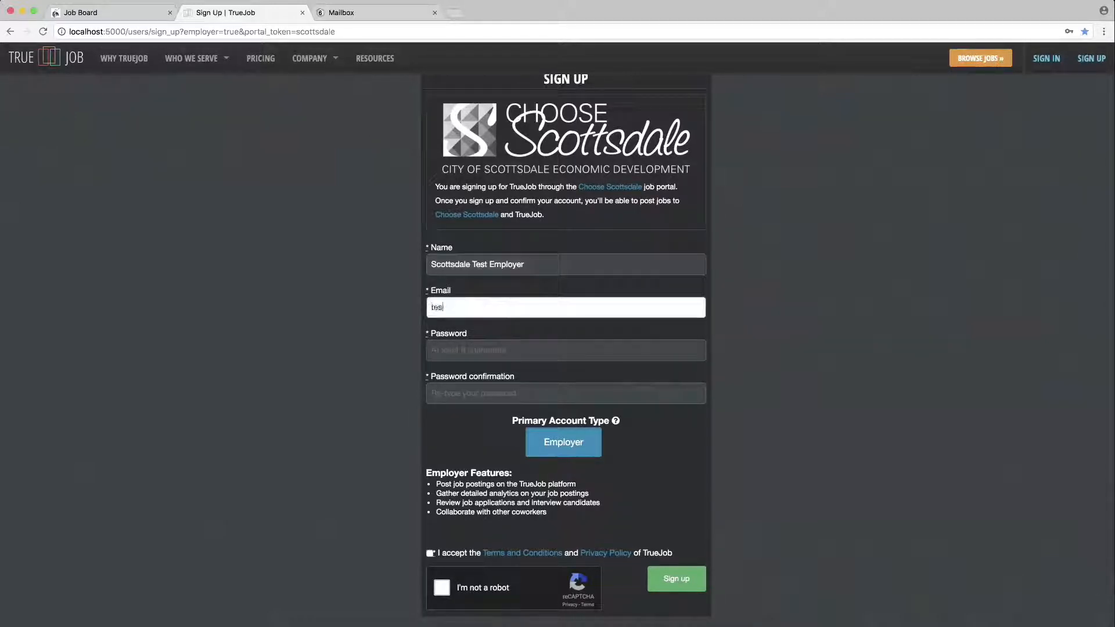
type("t@test.com")
key("Tab")
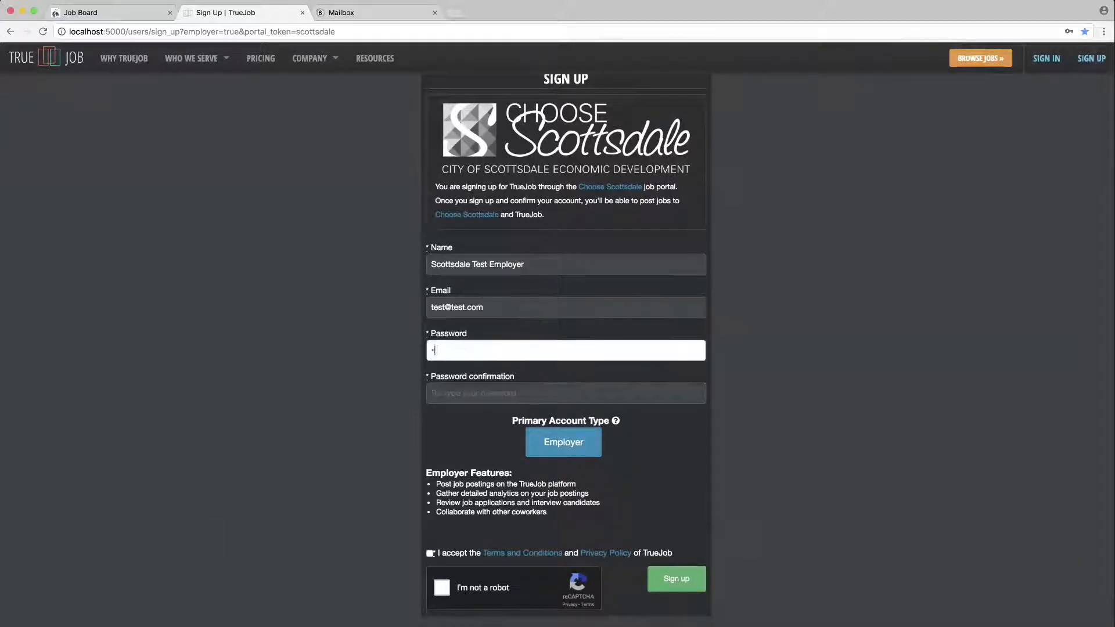
type("password")
key("Tab")
type("password")
- Accept the terms and privacy policy, pass the reCAPTCHA, and submit the sign-up
scroll(566, 349, "down", 2)
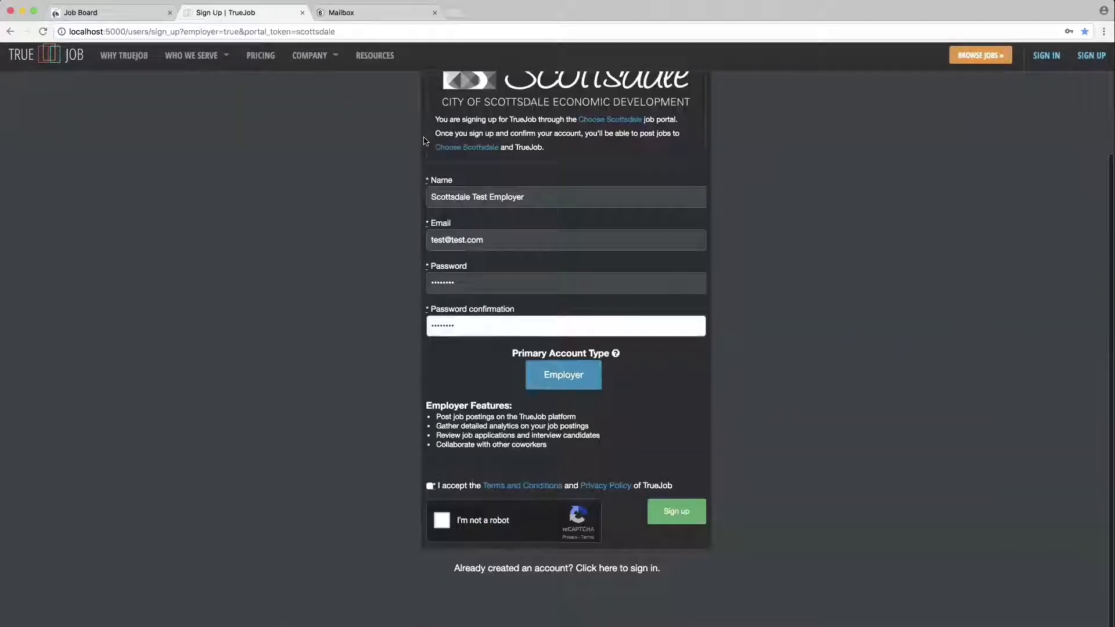
left_click(430, 489)
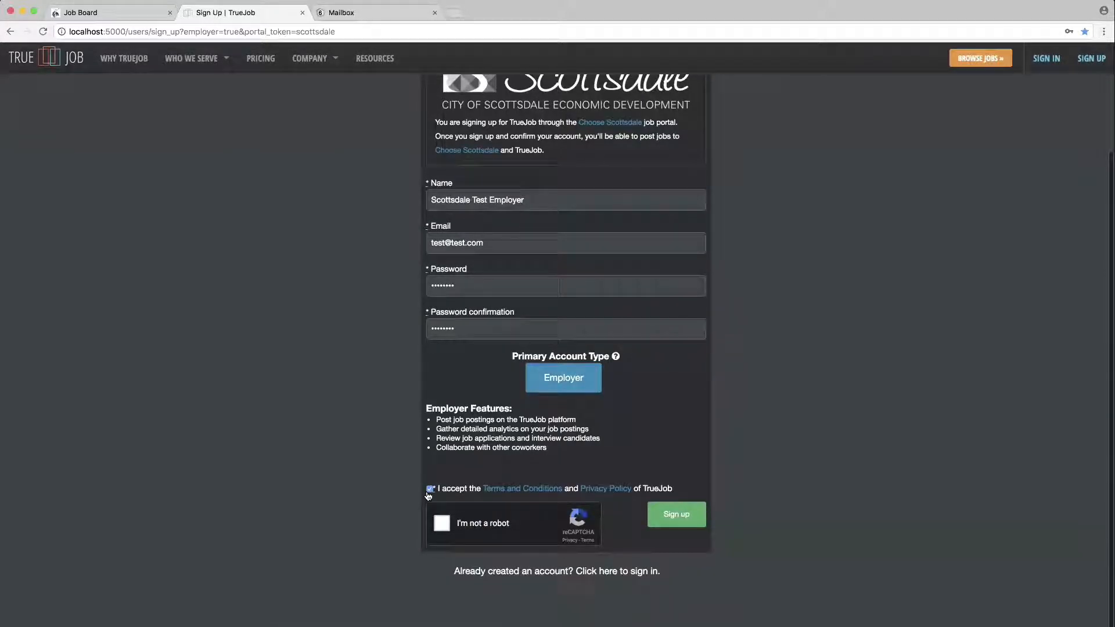
left_click(442, 523)
left_click(668, 526)
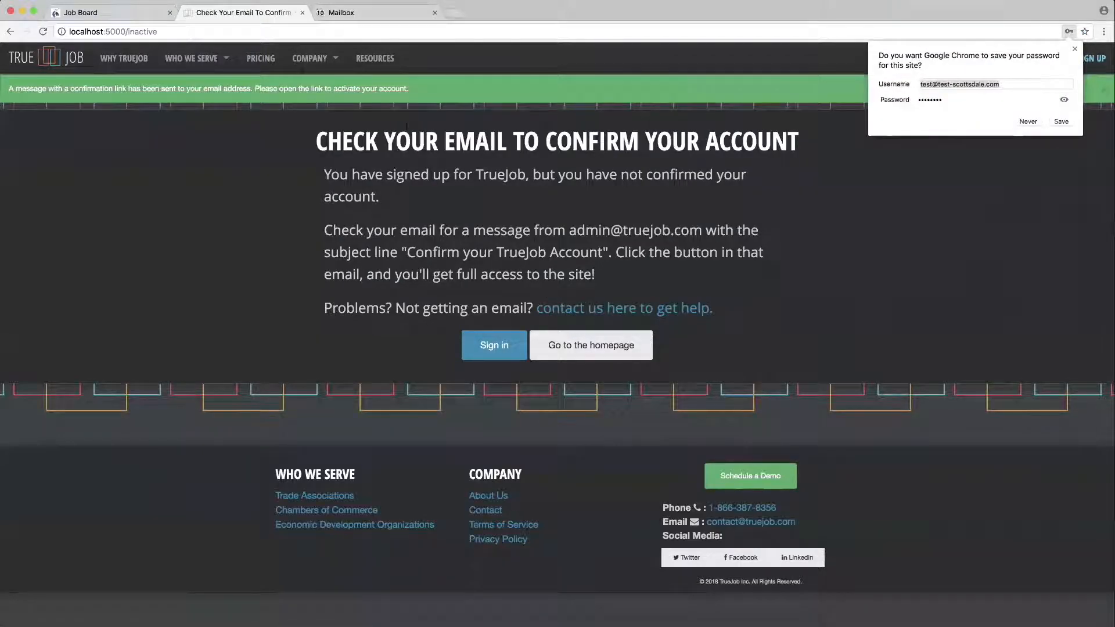
- Open the 'Confirm my account' link from the MailCatcher confirmation email in a new tab
left_click(340, 13)
left_click(433, 78)
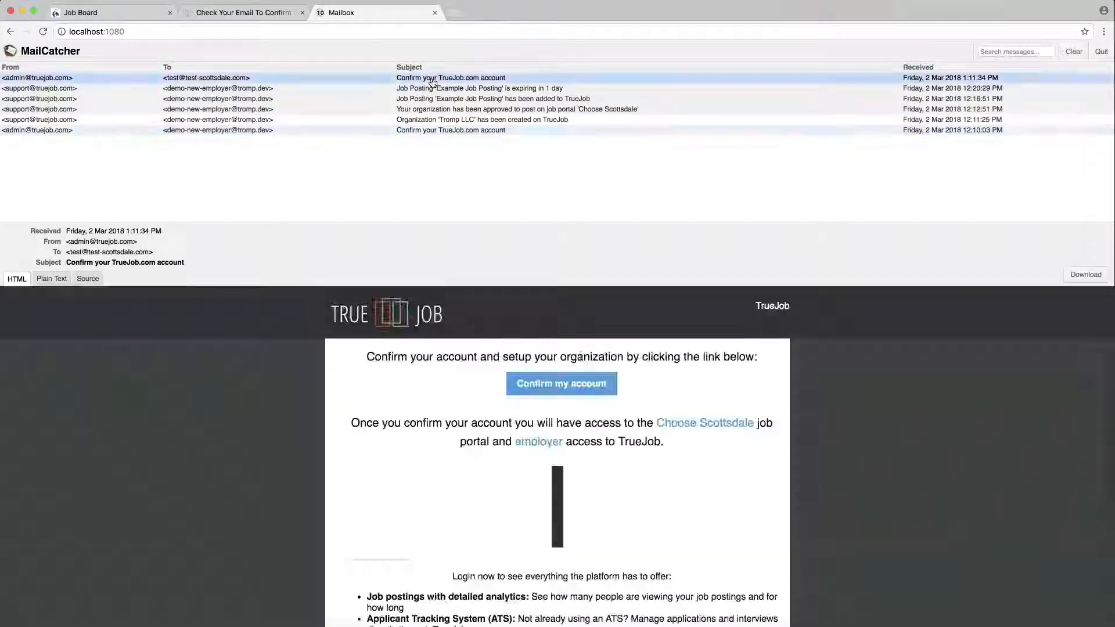
right_click(578, 385)
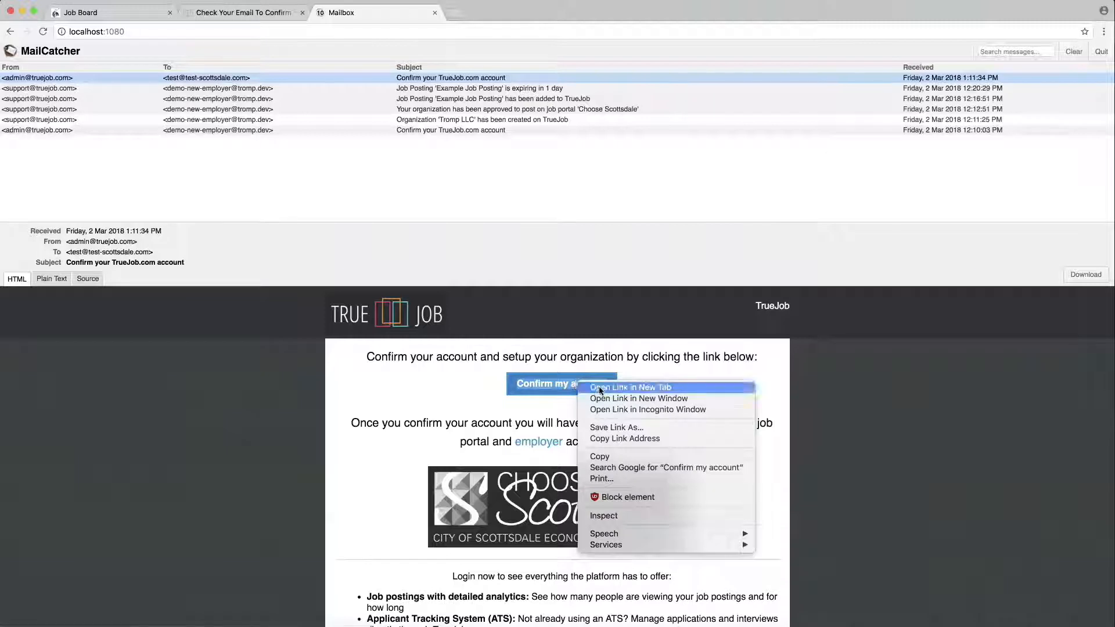
left_click(600, 388)
- Sign in with Remember me ticked, choose Employer Account, and start organization setup
left_click(497, 12)
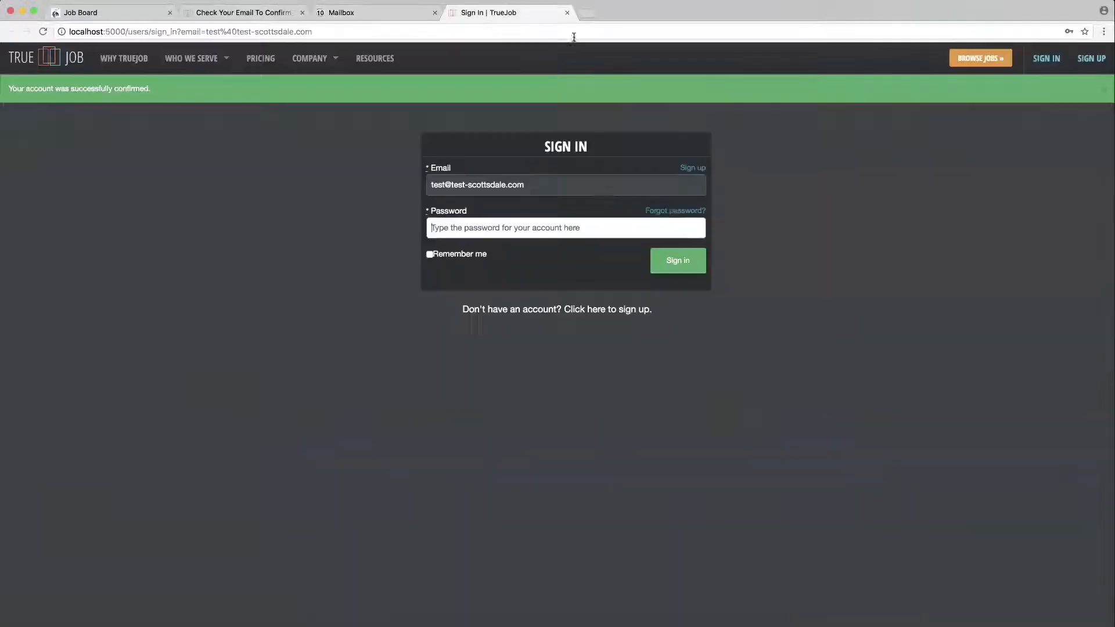
type("password")
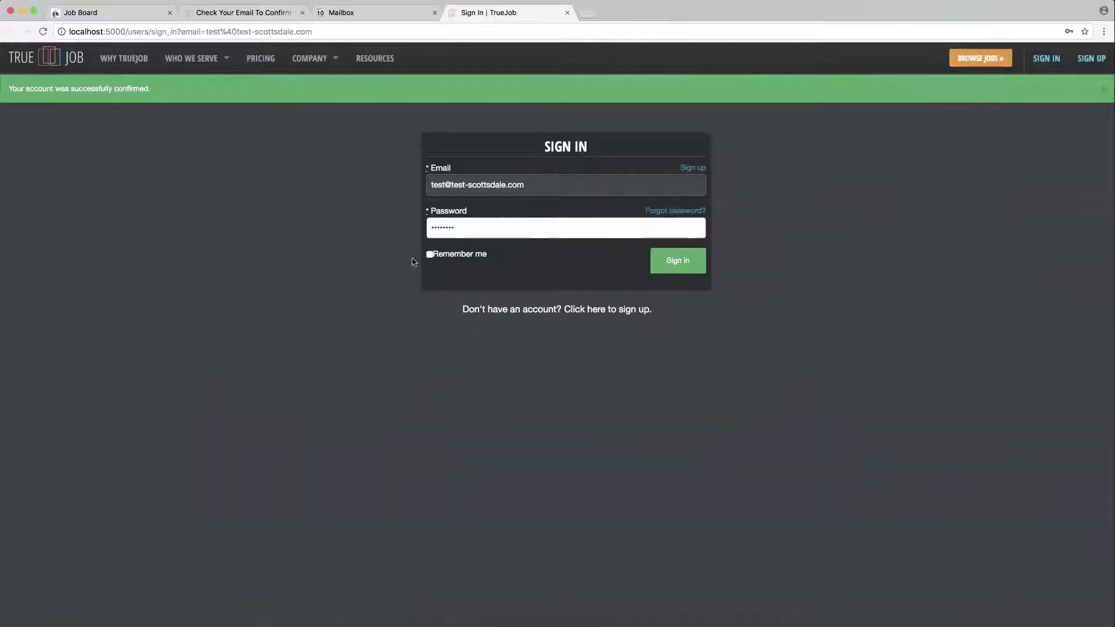
left_click(430, 254)
left_click(662, 264)
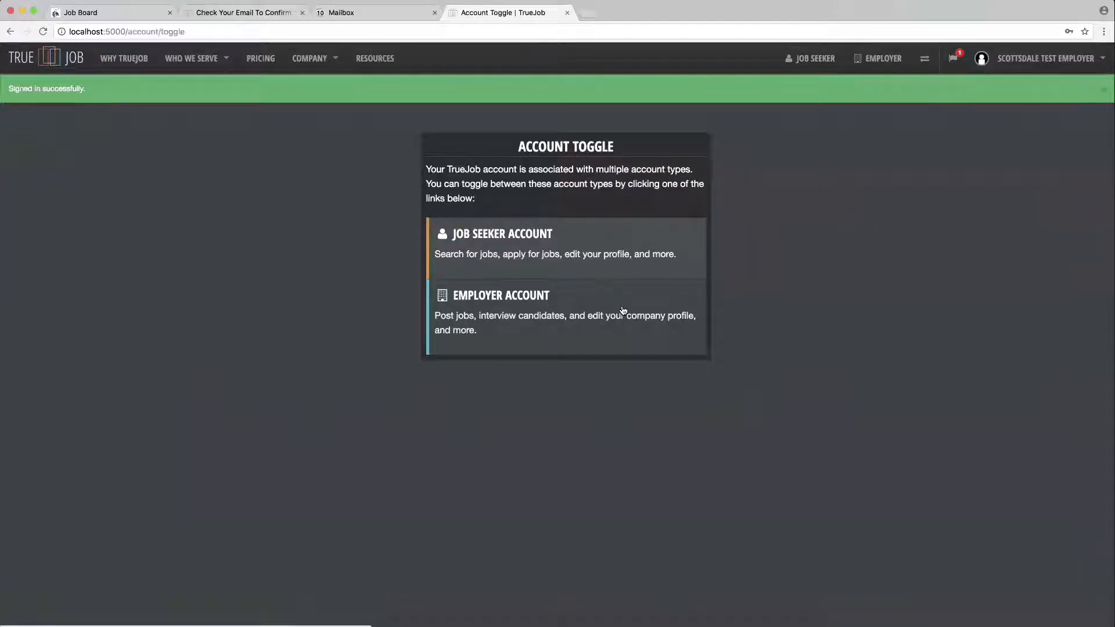
left_click(623, 311)
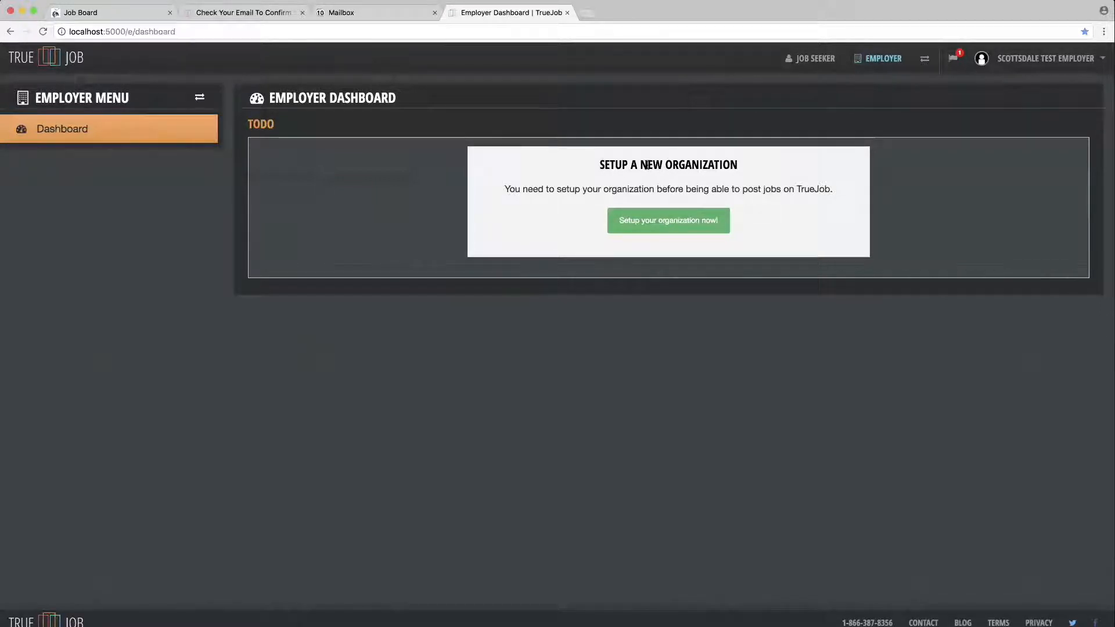
left_click(648, 216)
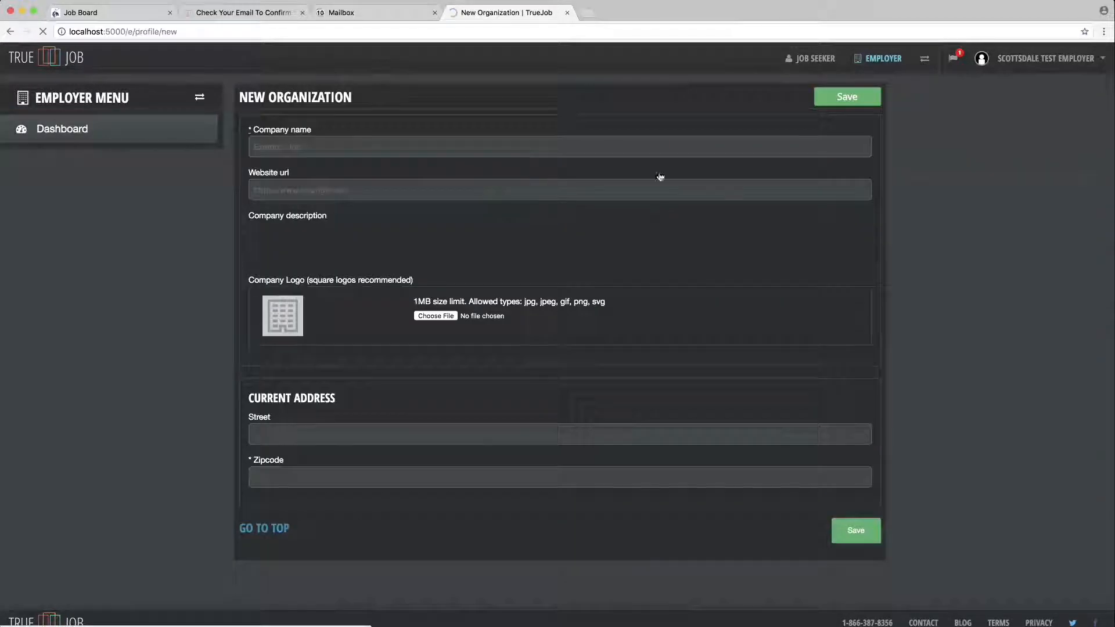
left_click(342, 140)
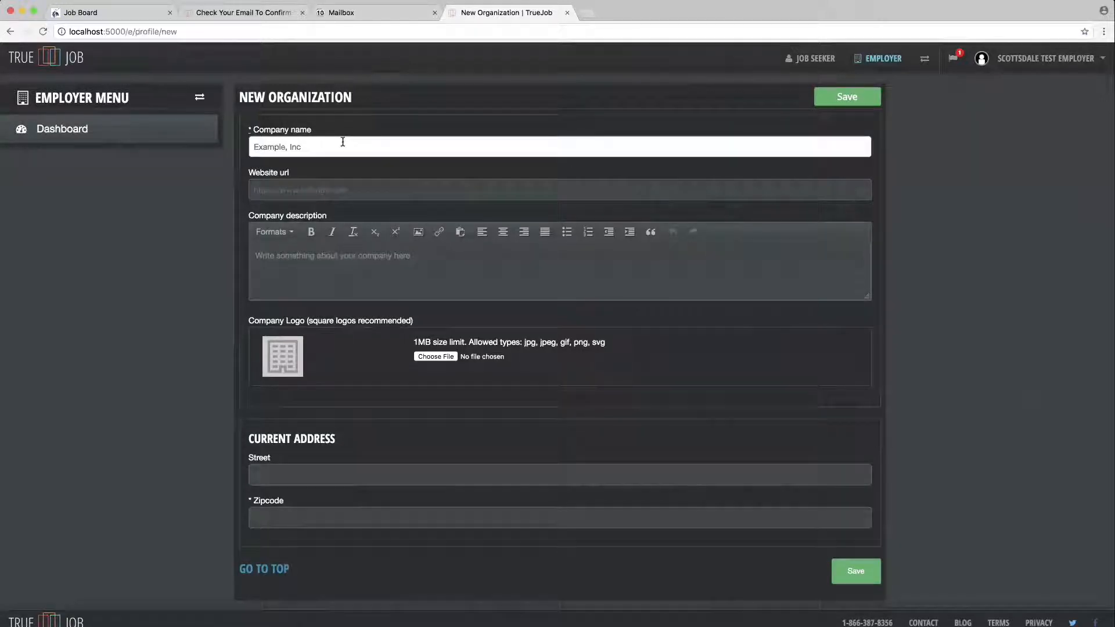
type("Test Scottsdale")
key("Tab")
type("test-scottsdale.com")
key("super+Left")
type("https://www.")
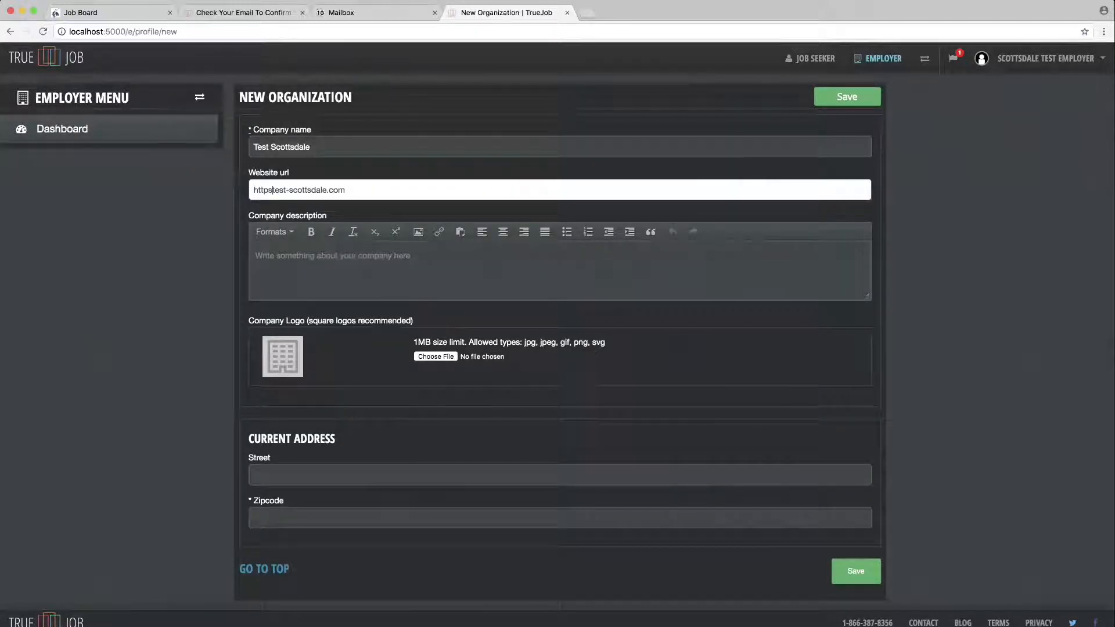
left_click(301, 273)
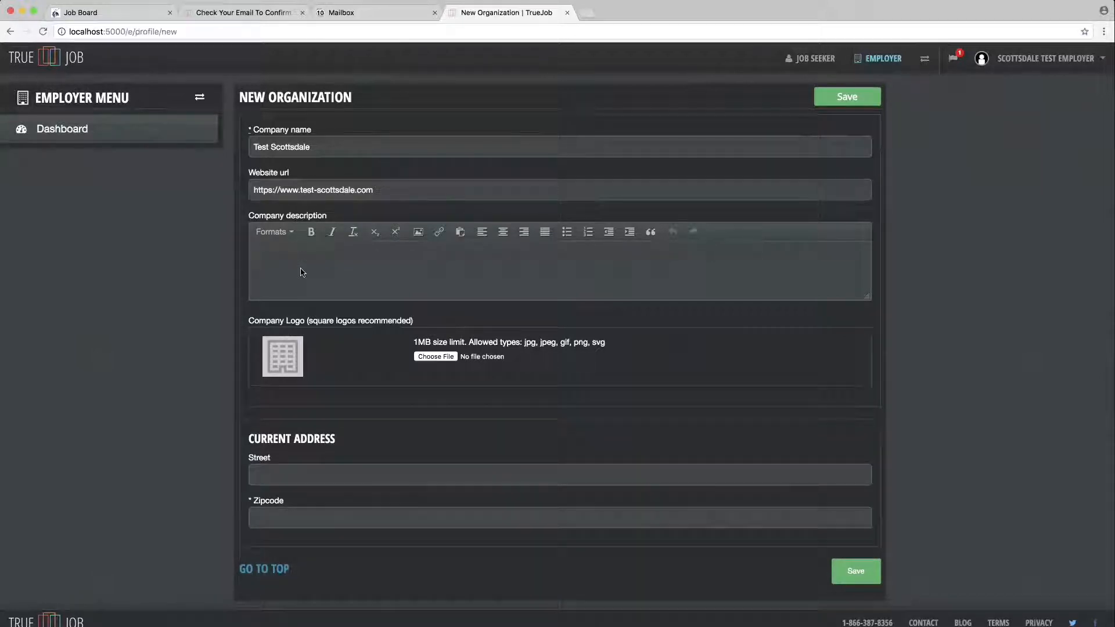
type("Hello world")
- Add zipcode 85252 and street '123 Fake Street', then save the organization
left_click(324, 514)
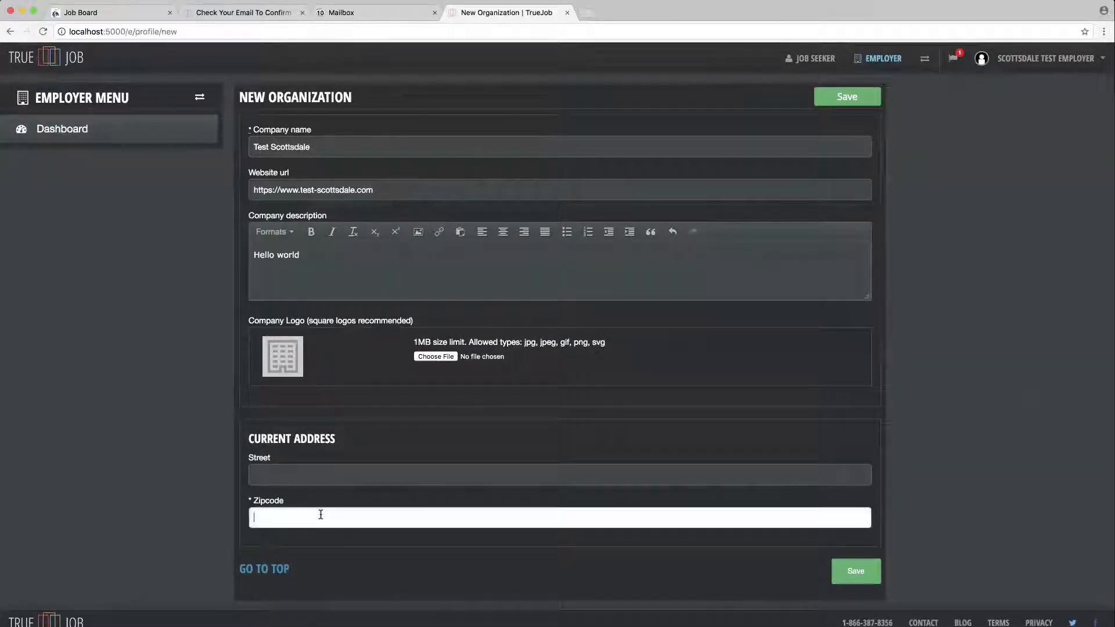
type("85252")
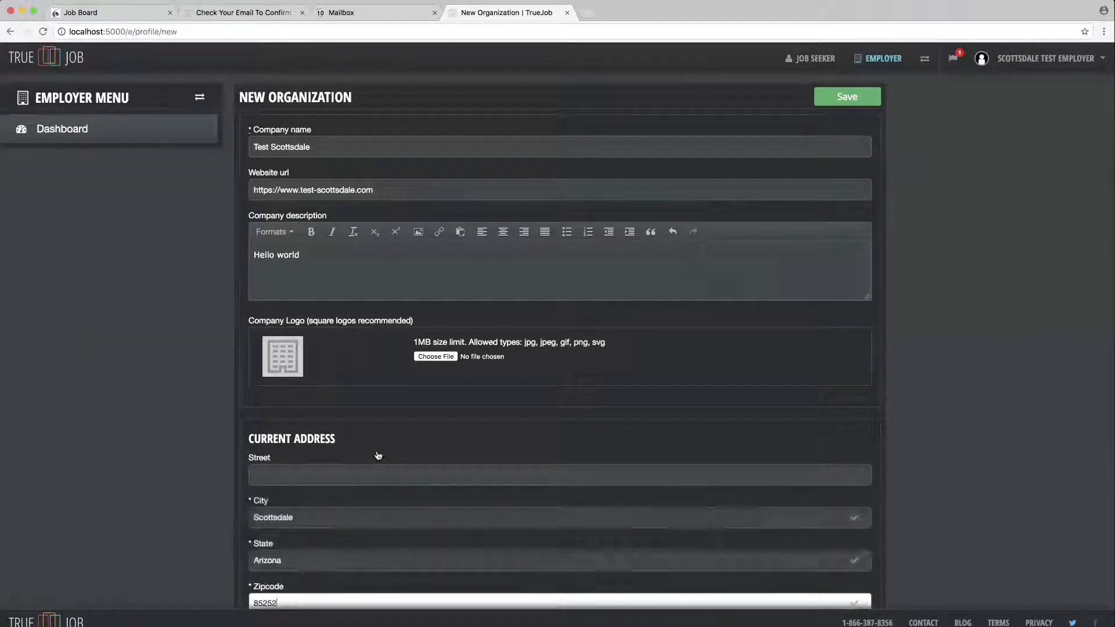
scroll(378, 456, "down", 1)
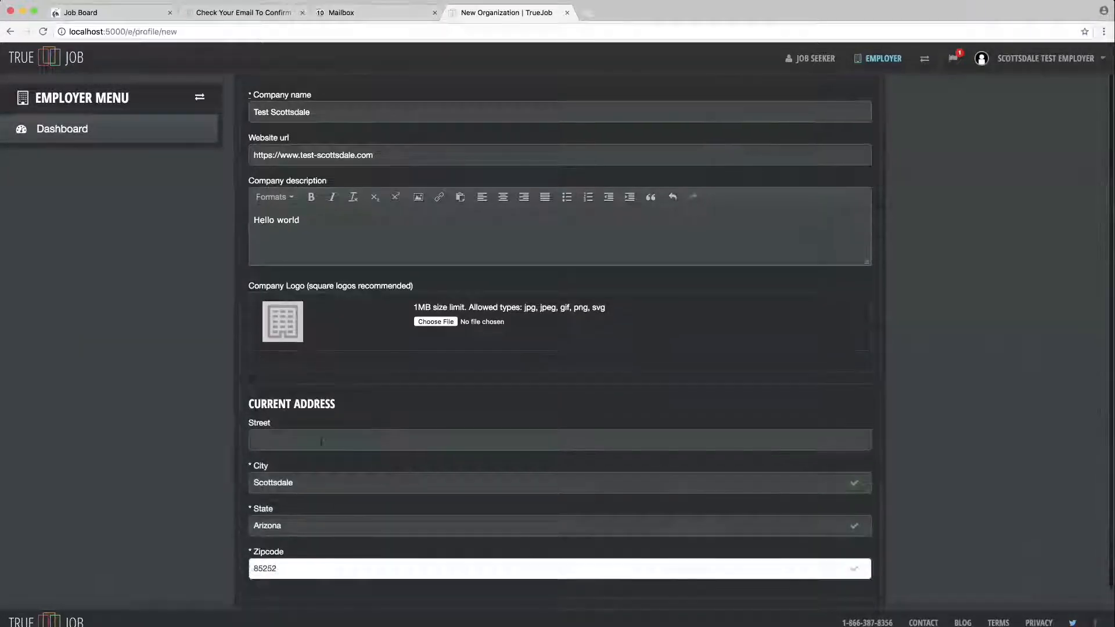
left_click(319, 440)
type("123")
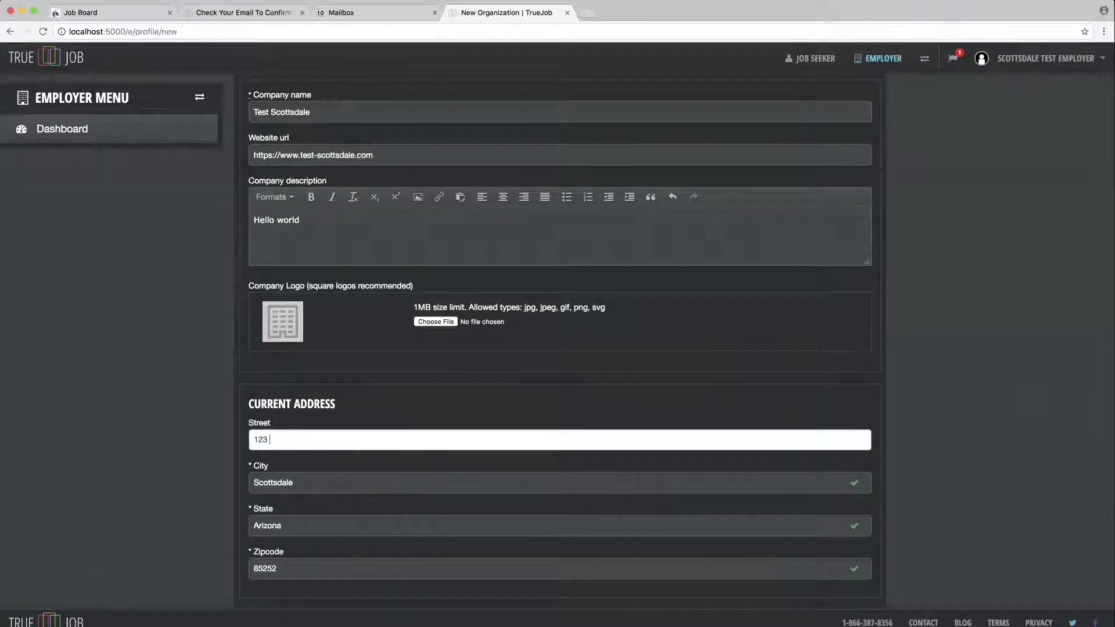
type(" Fake Street")
scroll(386, 423, "down", 1)
left_click(854, 570)
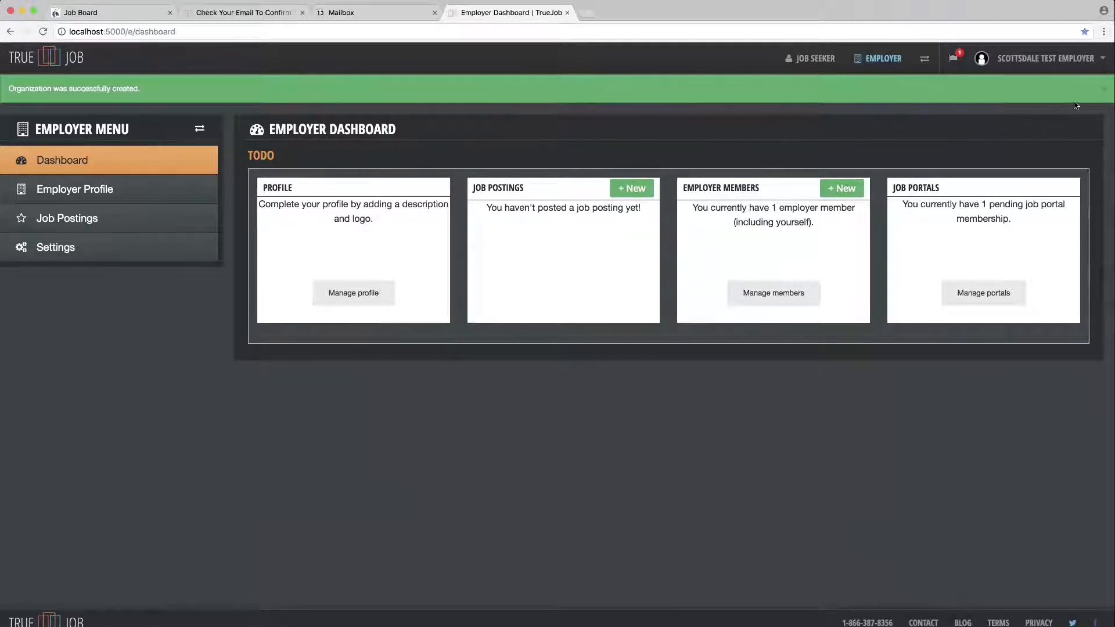
left_click(1104, 90)
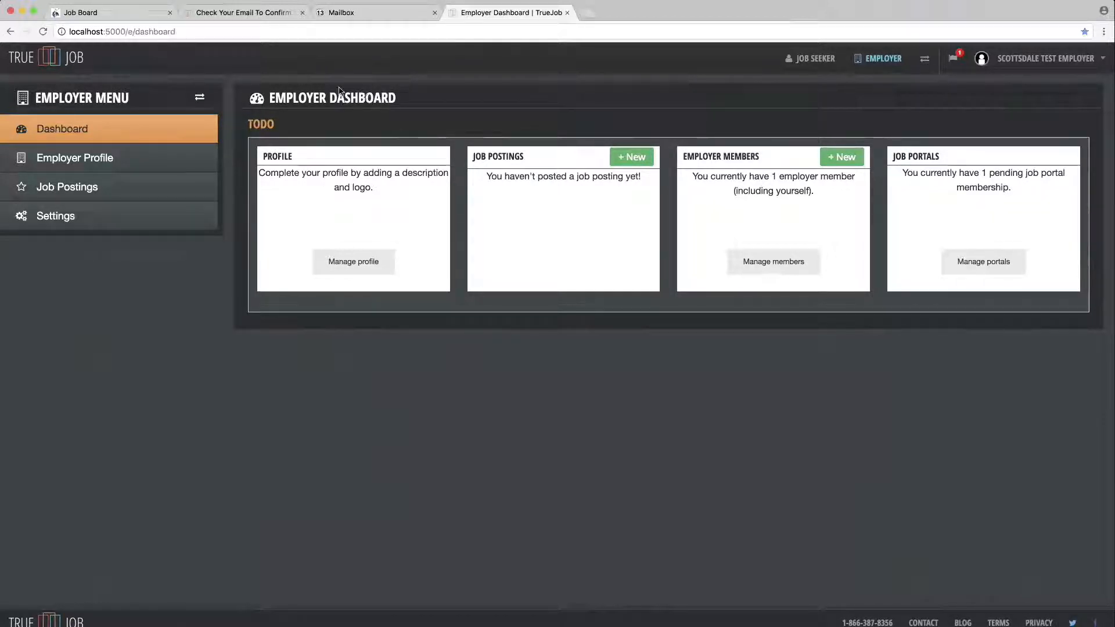
left_click(318, 14)
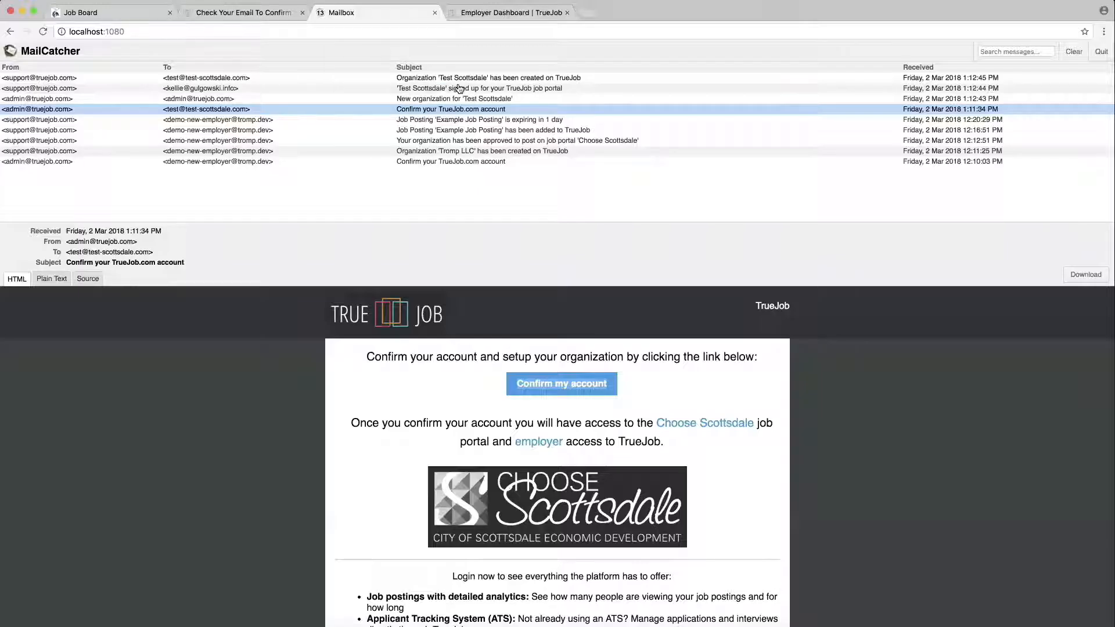
- Read the 'Organization Tromp LLC has been created' email, then return to the employer dashboard window
left_click(489, 152)
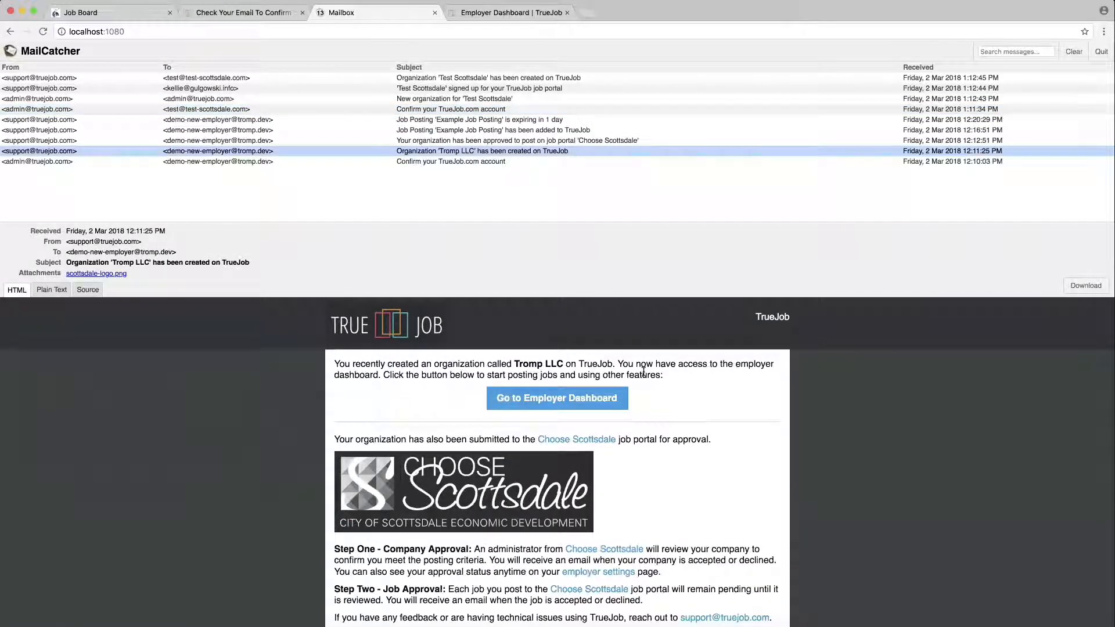
scroll(643, 371, "down", 2)
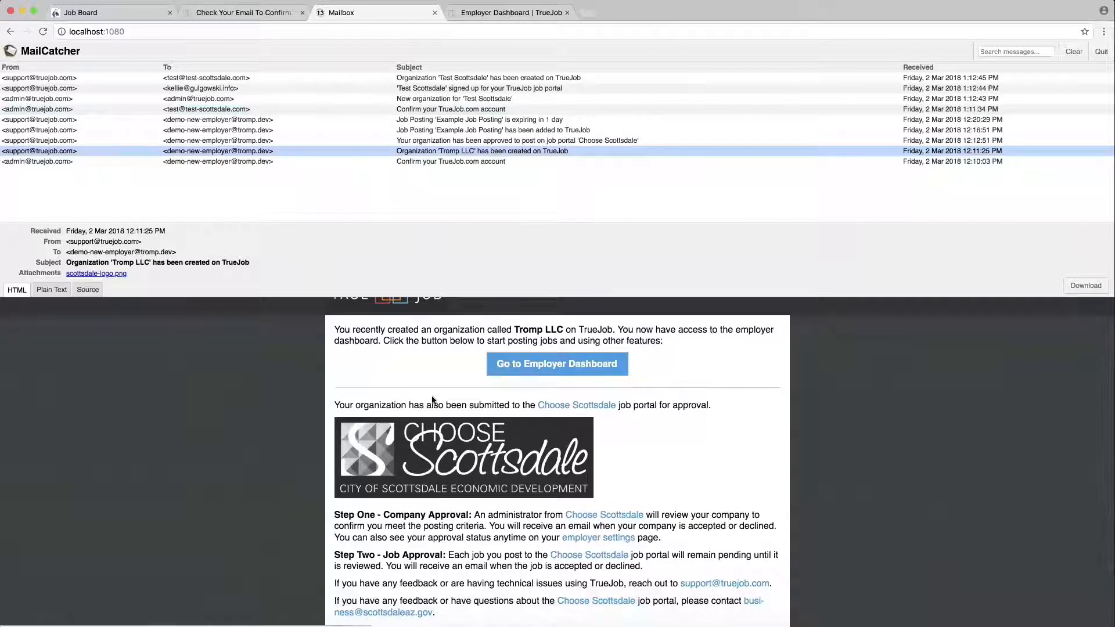
scroll(433, 401, "down", 2)
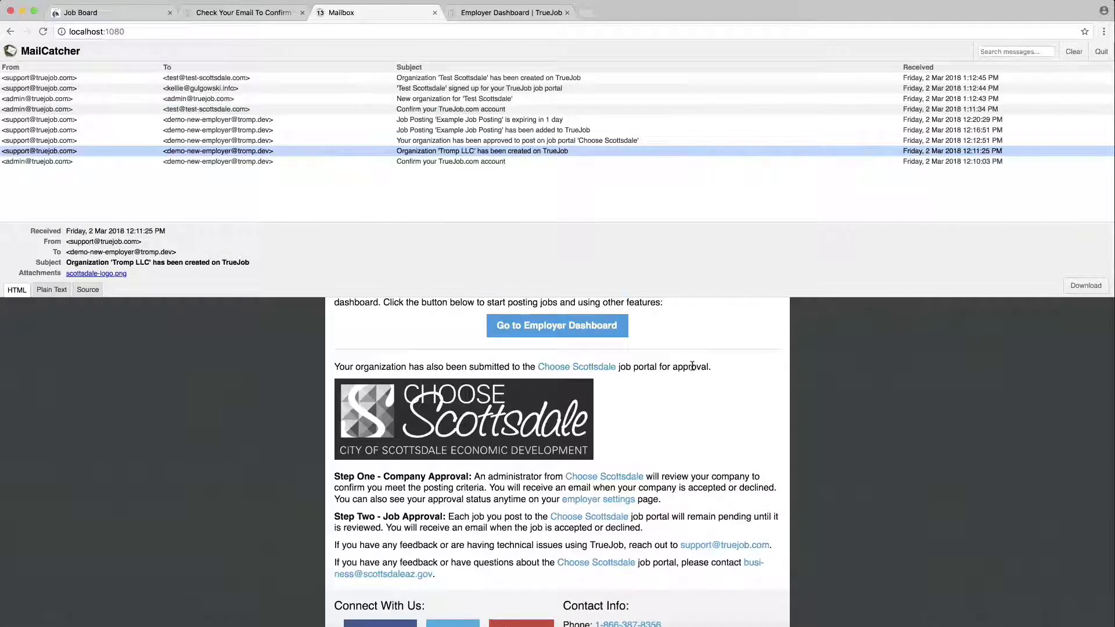
scroll(692, 369, "down", 2)
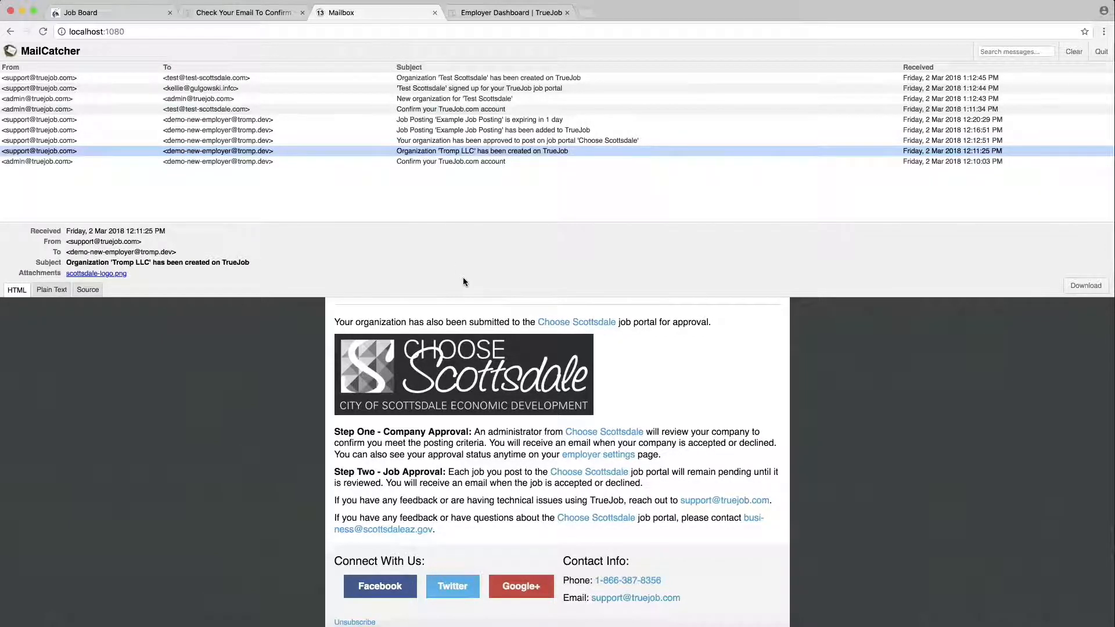
key("super+grave")
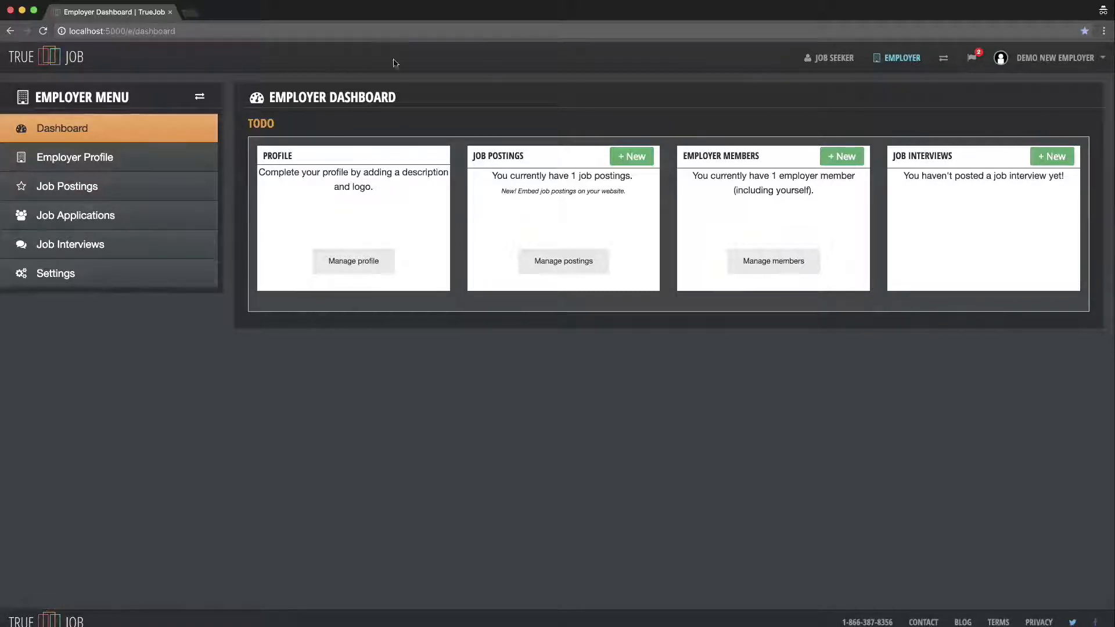
- Open Job Postings from the Employer Menu
left_click(131, 189)
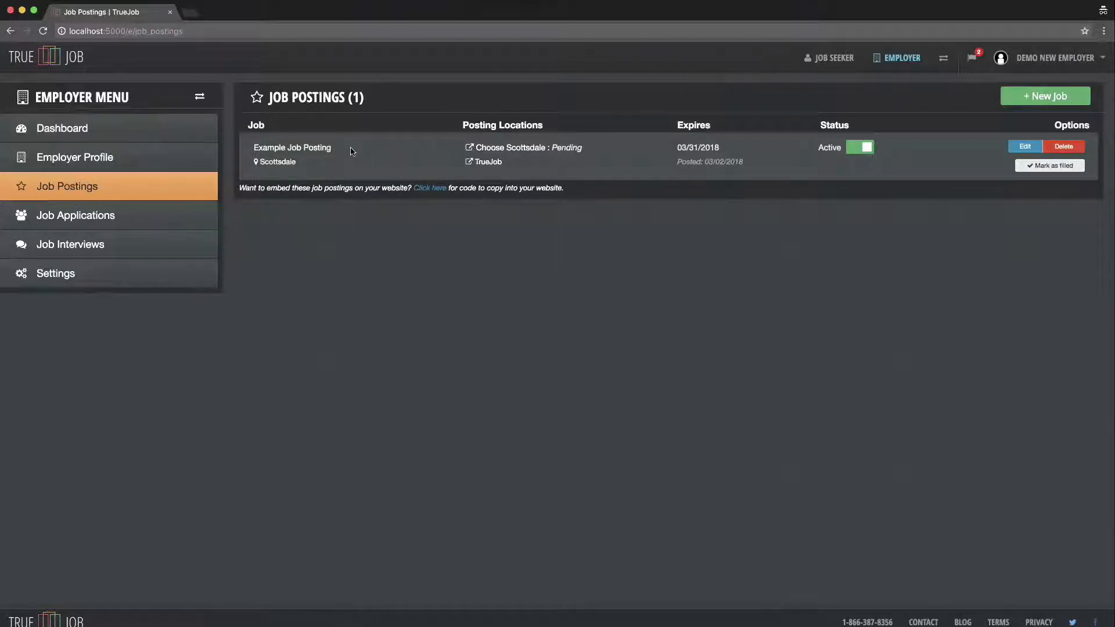
- Start a new job titled 'Example Job Posting 2' with description 'Hello world'
left_click(1057, 103)
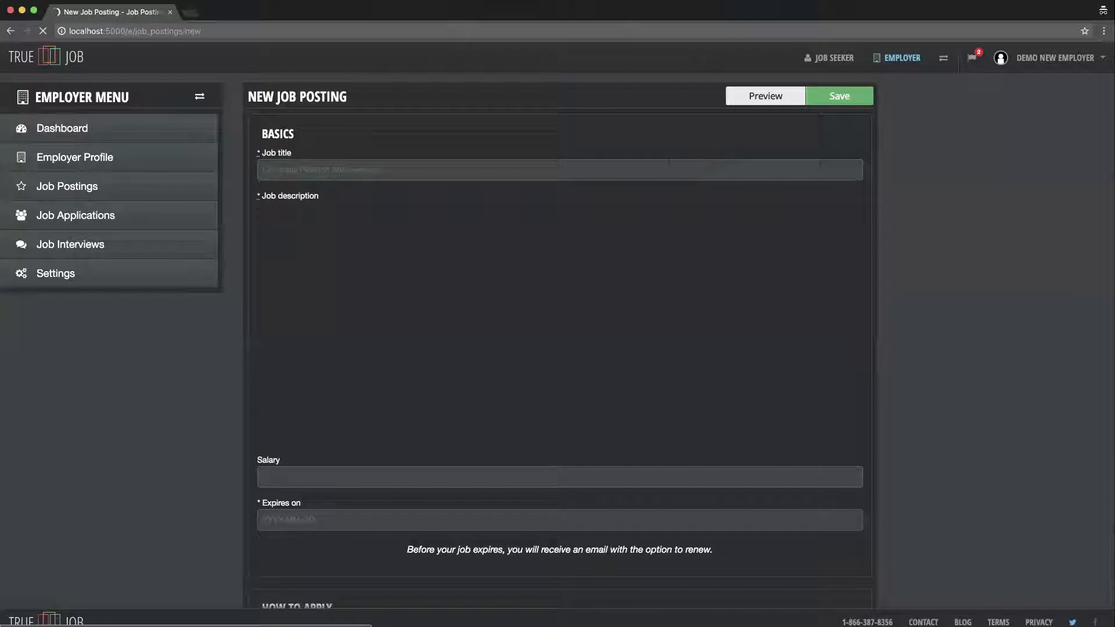
scroll(602, 140, "down", 1)
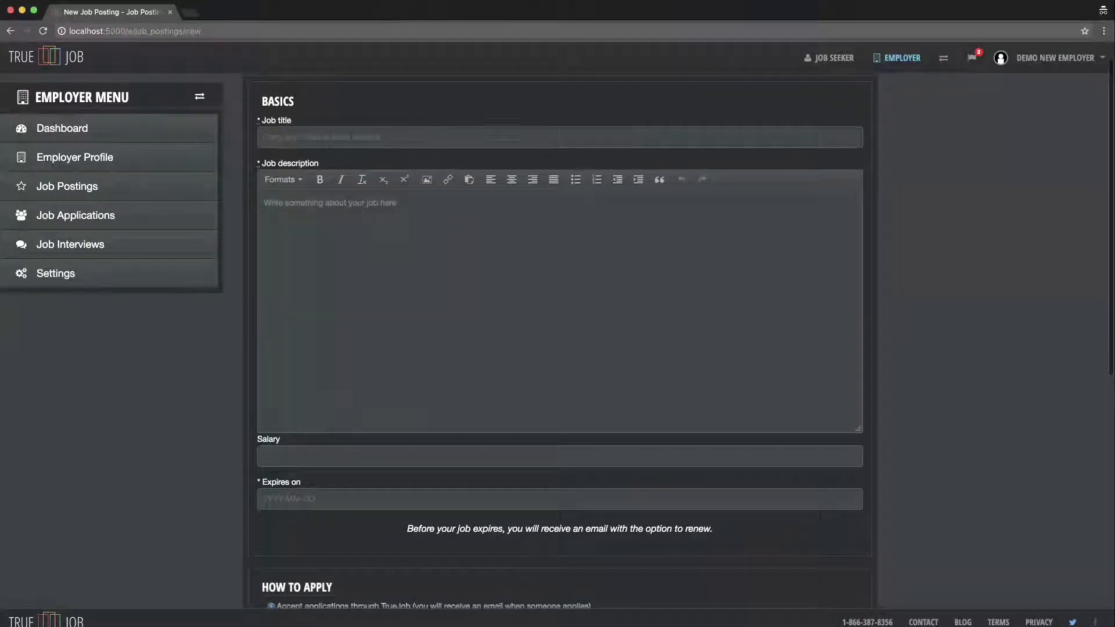
left_click(348, 138)
type("Example Job Posting 2")
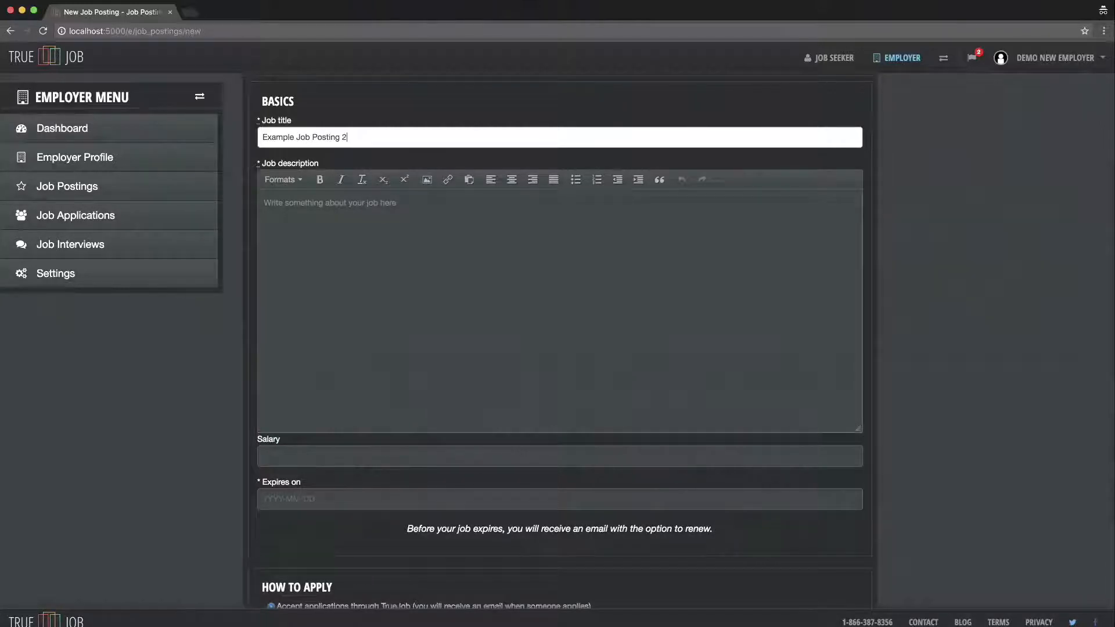
left_click(335, 215)
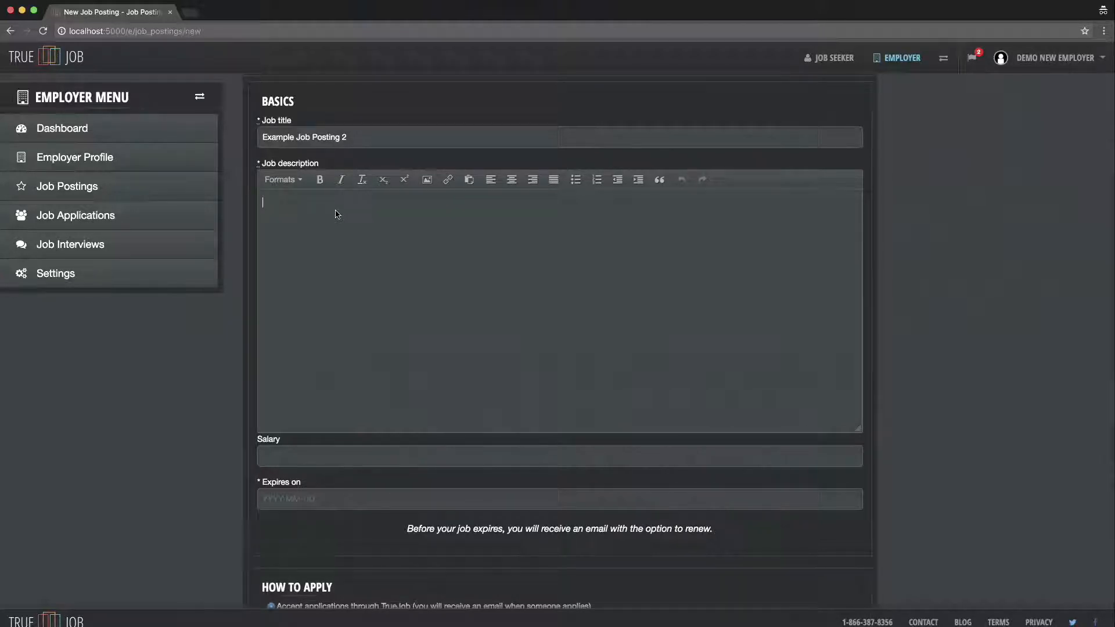
type("world")
- Set the job's expiry date to March 31, 2018 in the date picker
left_click(330, 498)
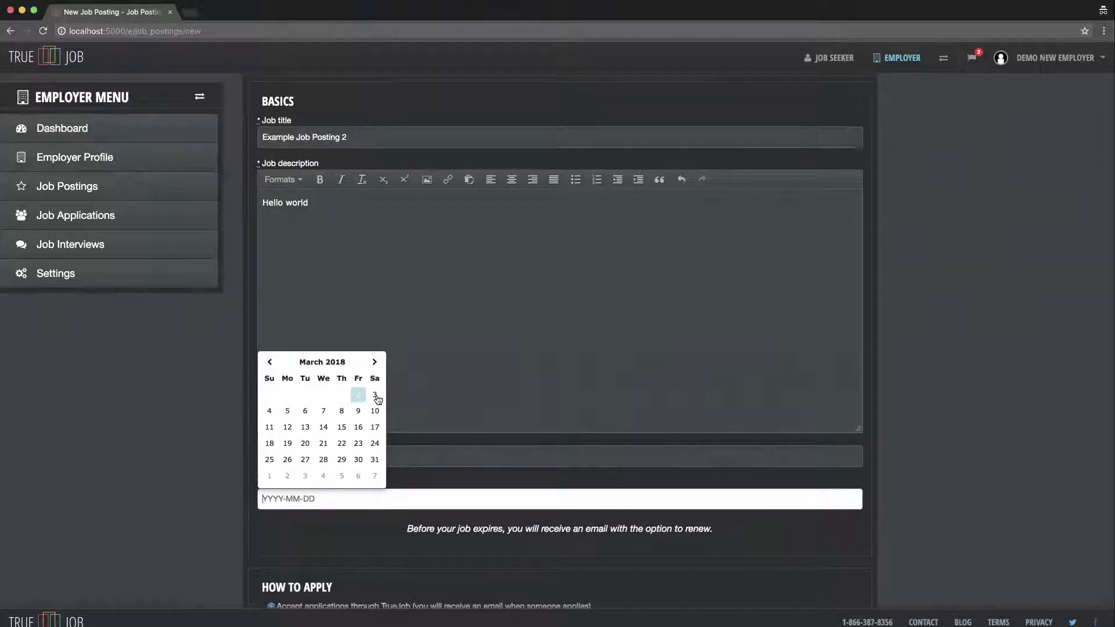
scroll(377, 399, "down", 1)
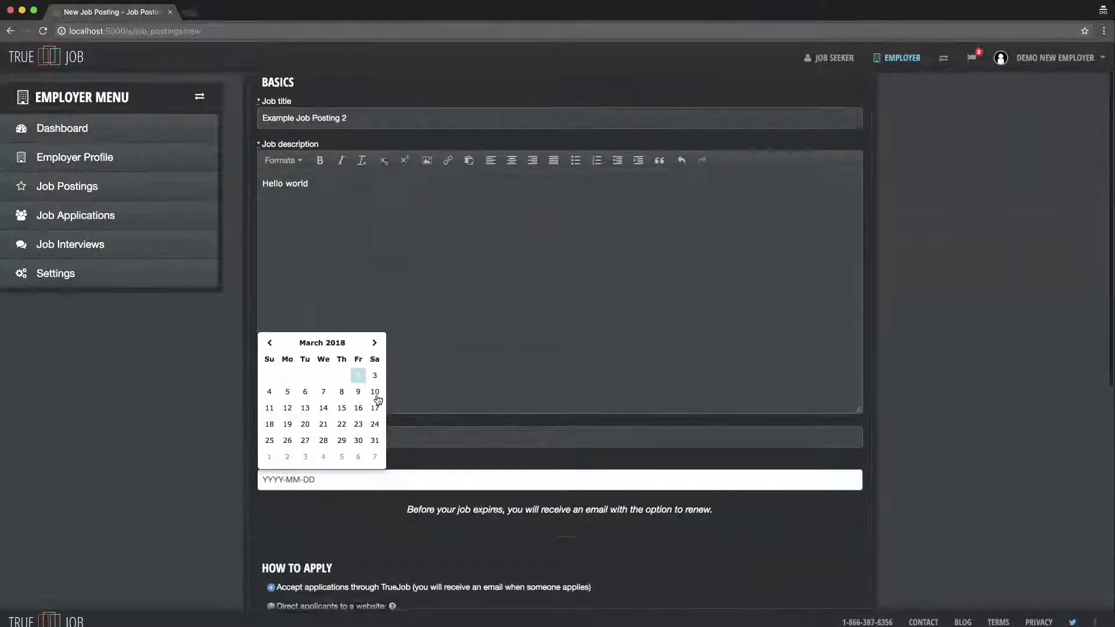
left_click(376, 440)
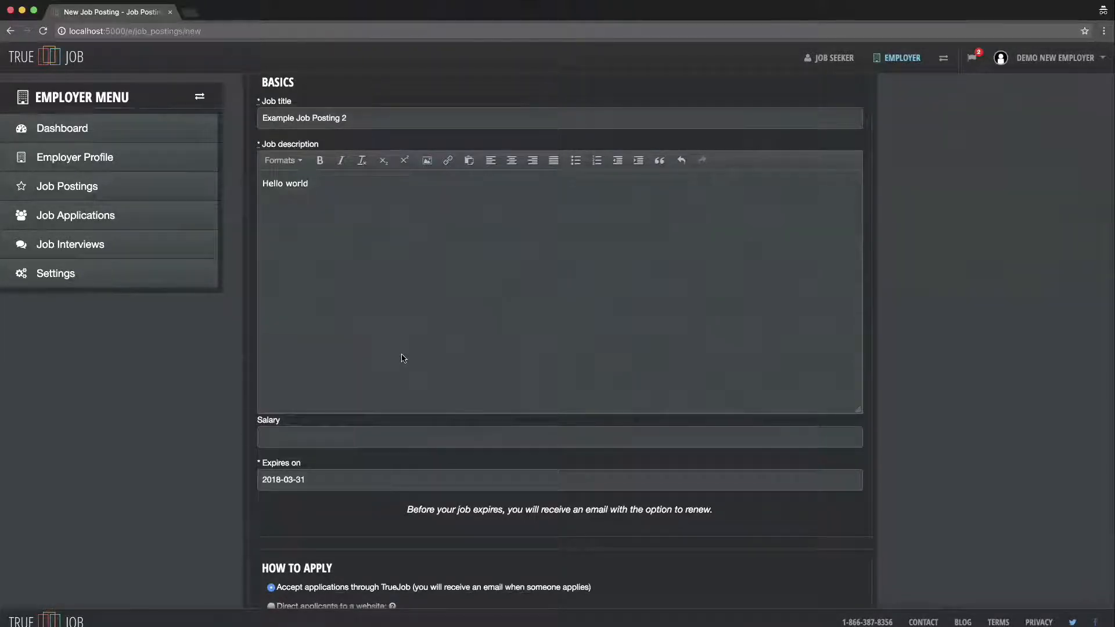
scroll(401, 356, "down", 1)
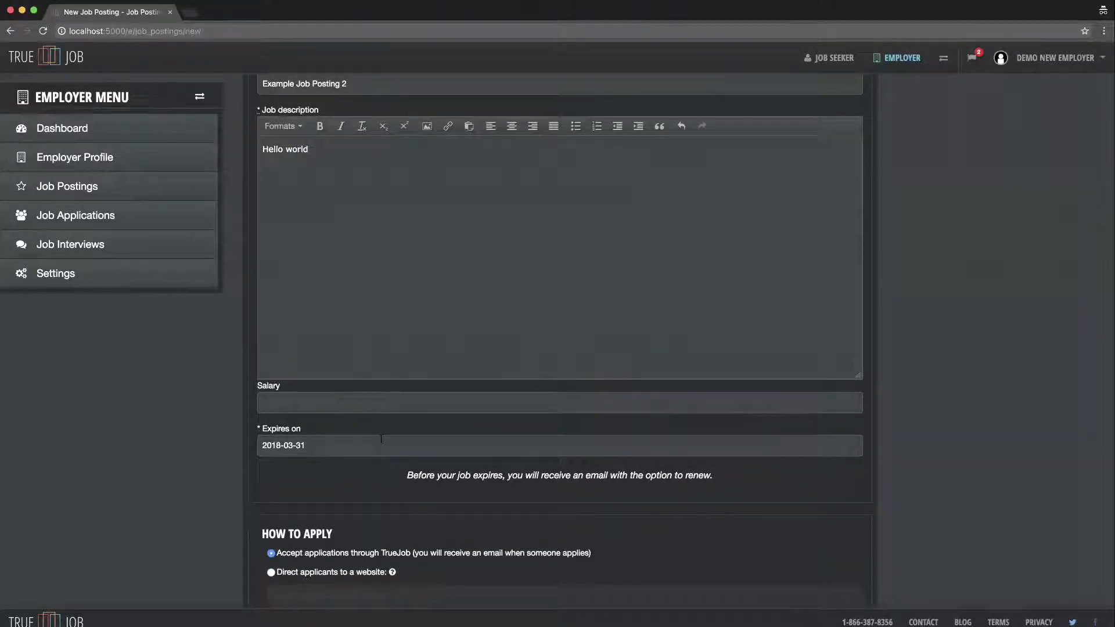
scroll(381, 440, "down", 5)
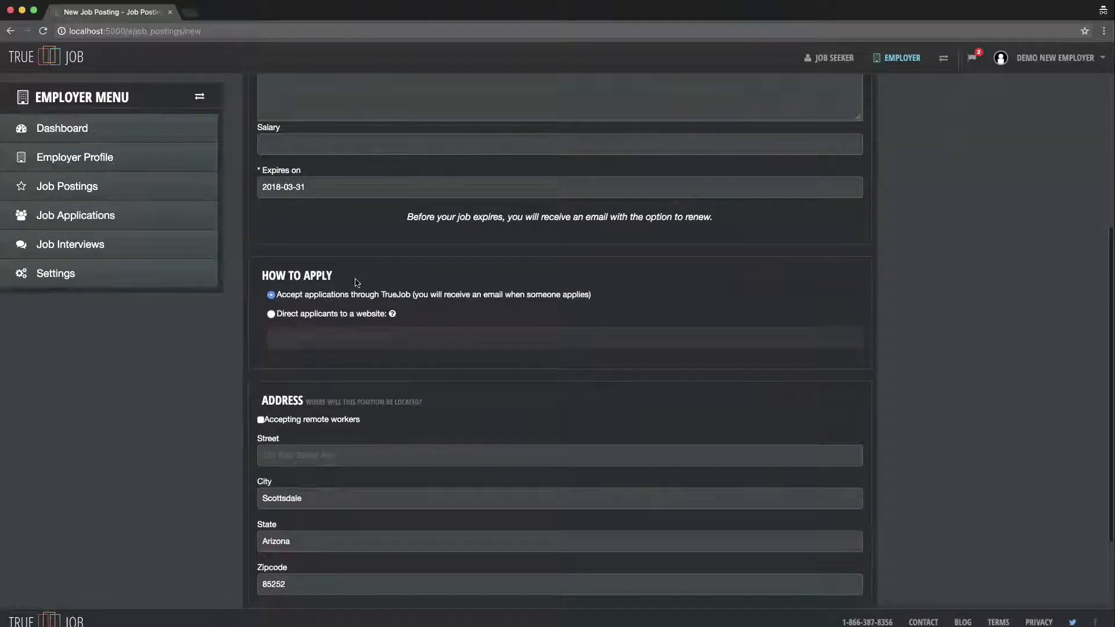
scroll(356, 283, "down", 1)
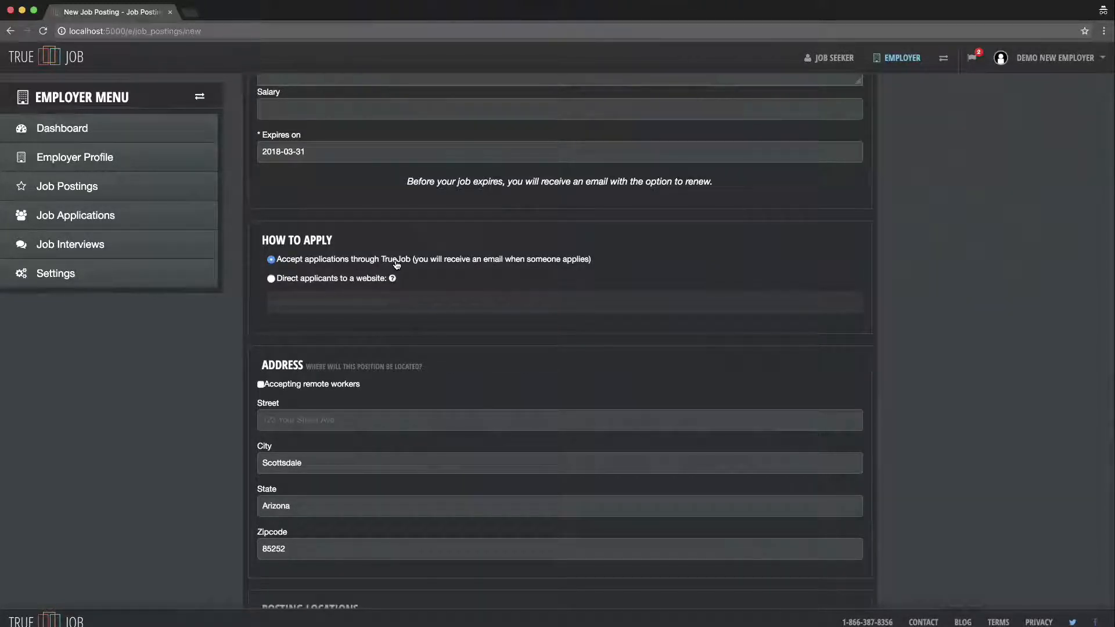
left_click(271, 280)
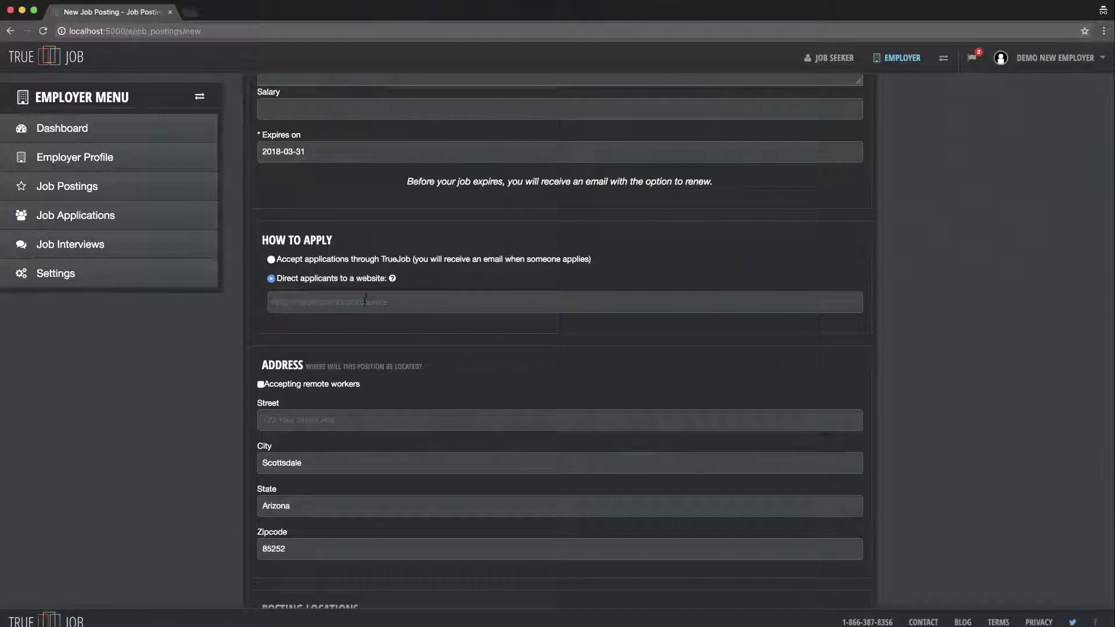
scroll(365, 302, "down", 1)
left_click(272, 247)
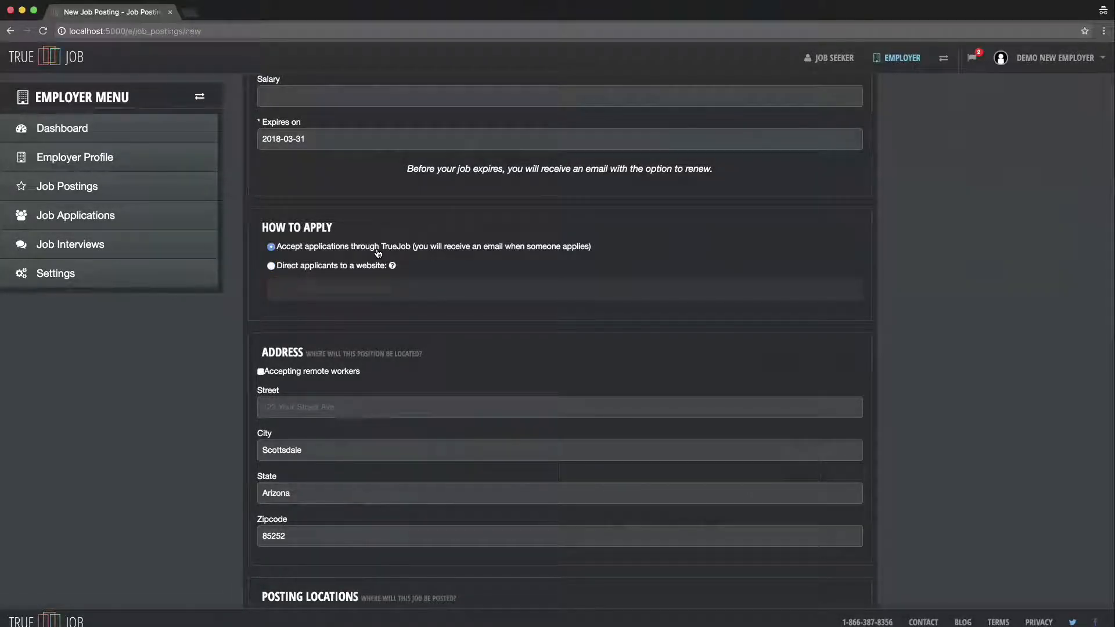
scroll(379, 251, "down", 1)
scroll(379, 252, "down", 3)
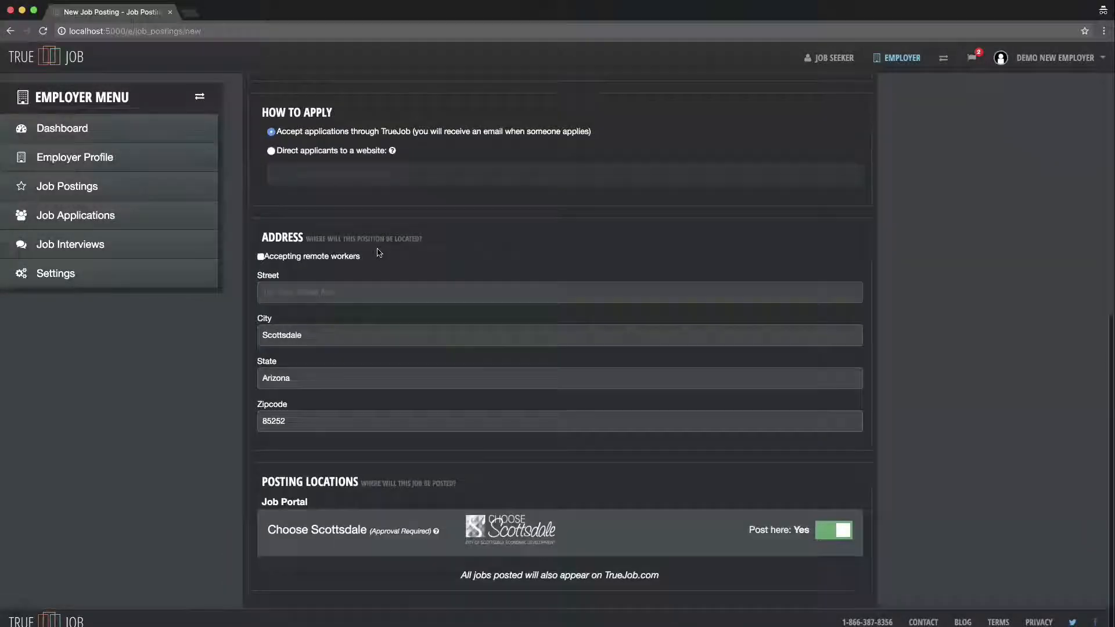
scroll(379, 252, "down", 1)
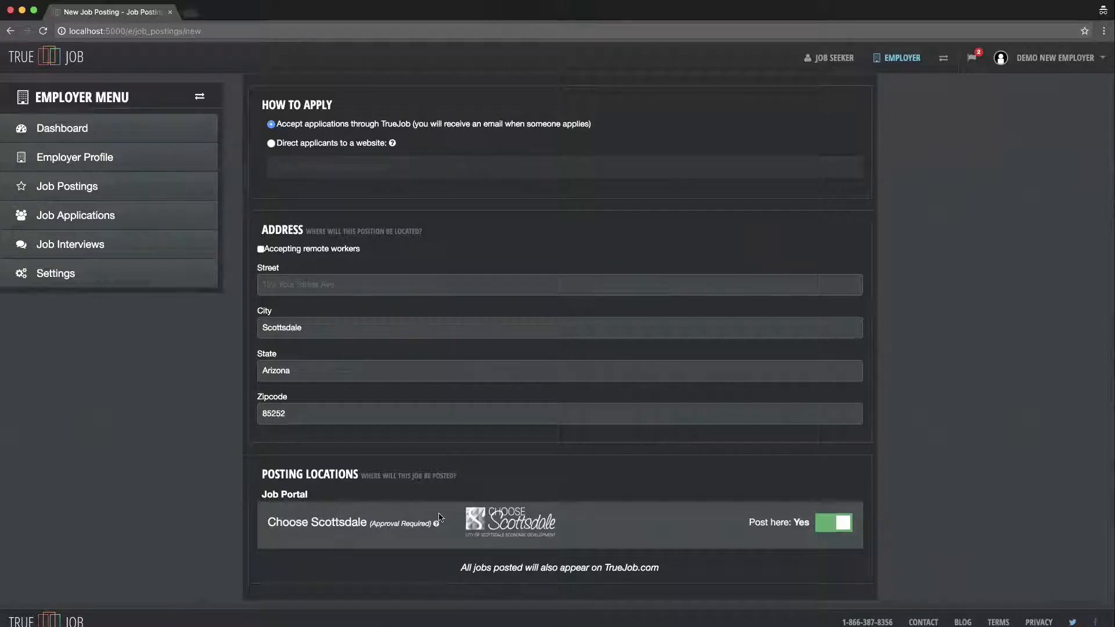
scroll(440, 507, "up", 1)
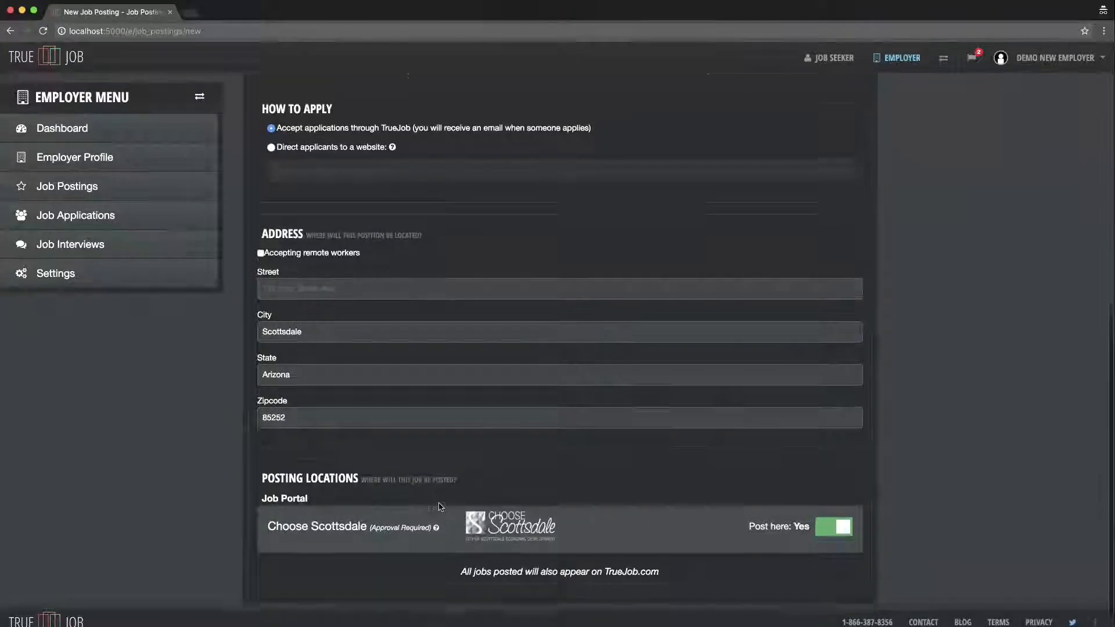
scroll(440, 506, "down", 1)
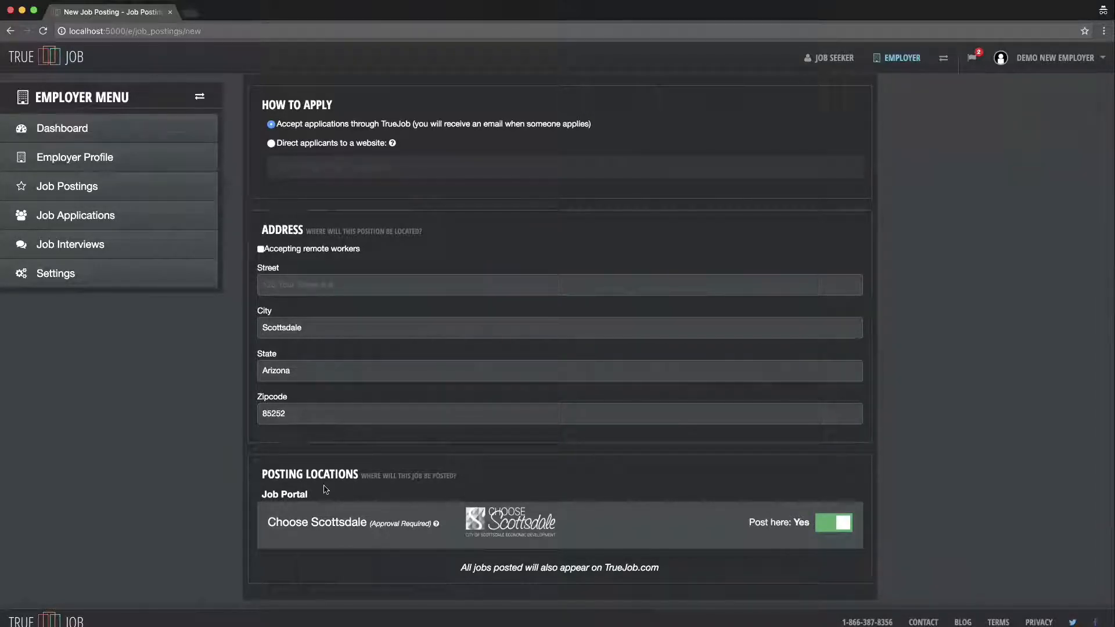
- Save 'Example Job Posting 2' so it becomes active with Choose Scottsdale pending
left_click_drag(325, 496, 261, 493)
left_click(385, 488)
scroll(386, 487, "up", 9)
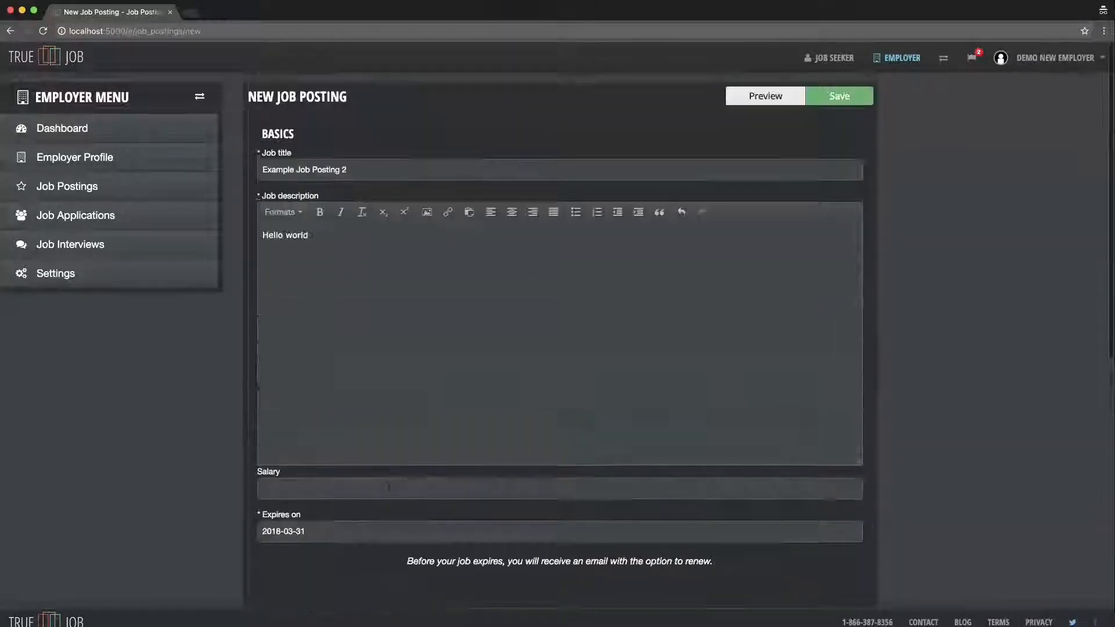
left_click(849, 102)
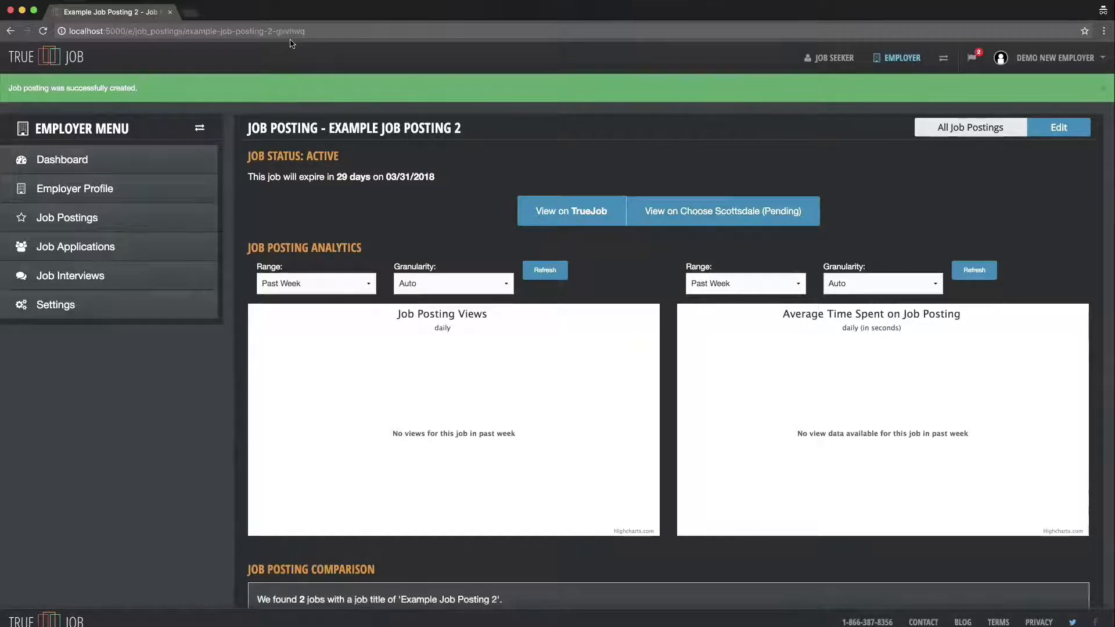
key("super+grave")
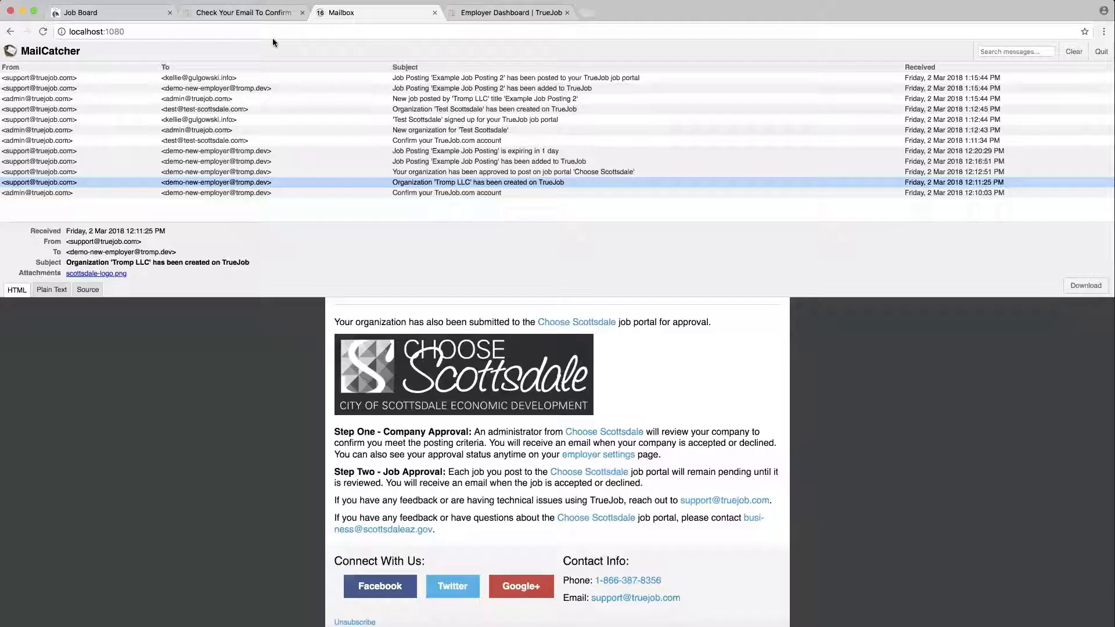
- Read the organization approval email, highlighting its 'Thanks for joining' line
left_click(456, 174)
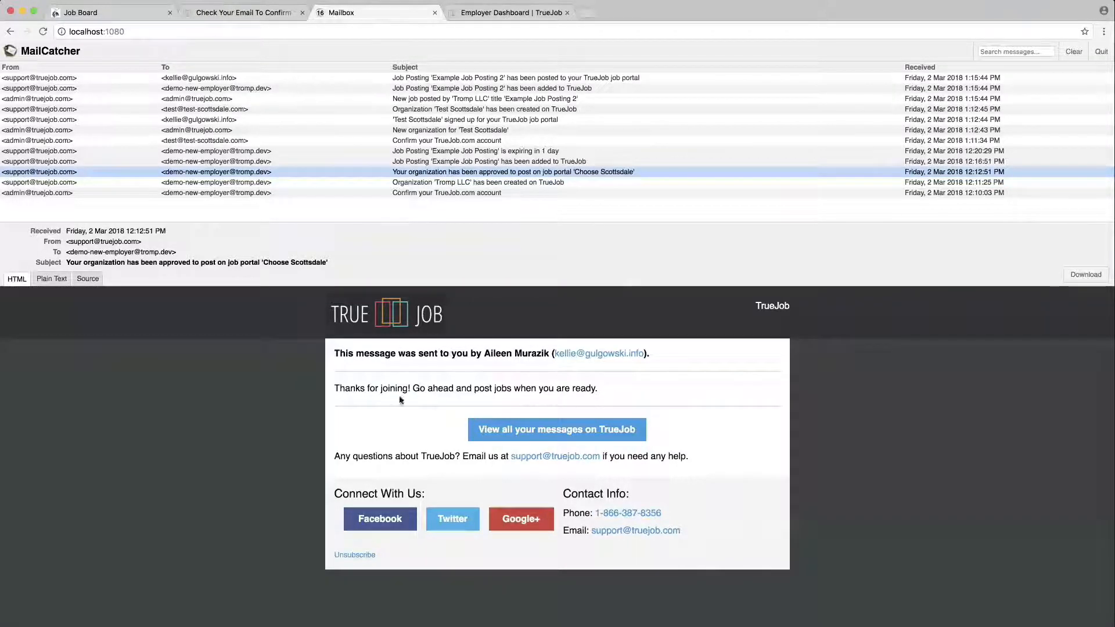
double_click(360, 388)
triple_click(360, 388)
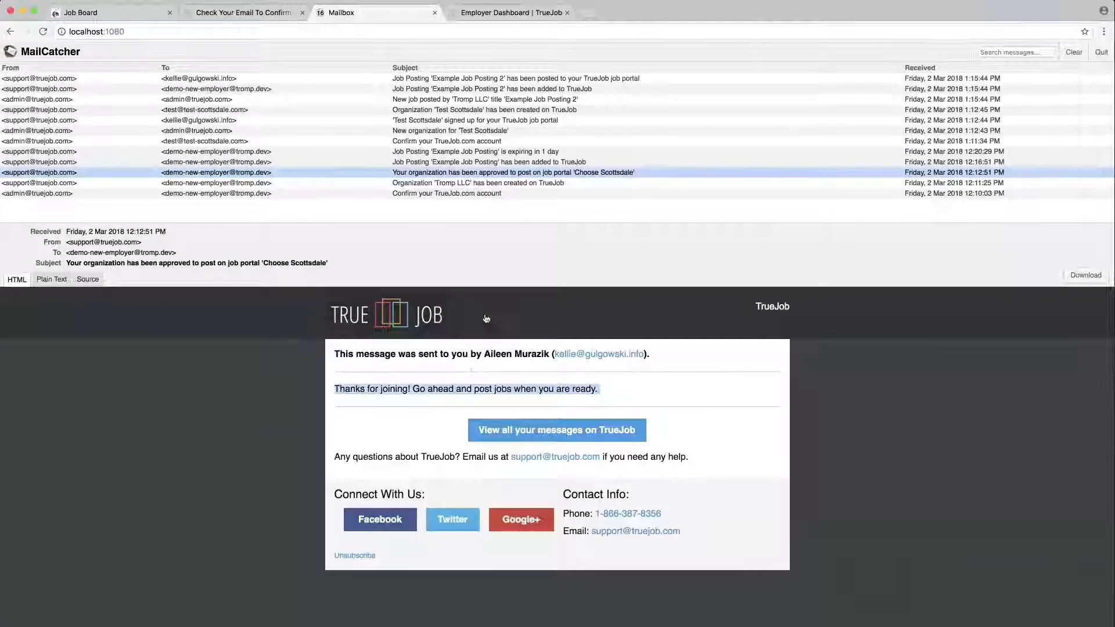
- Open and read through the 'Example Job Posting has been added' email
left_click(503, 164)
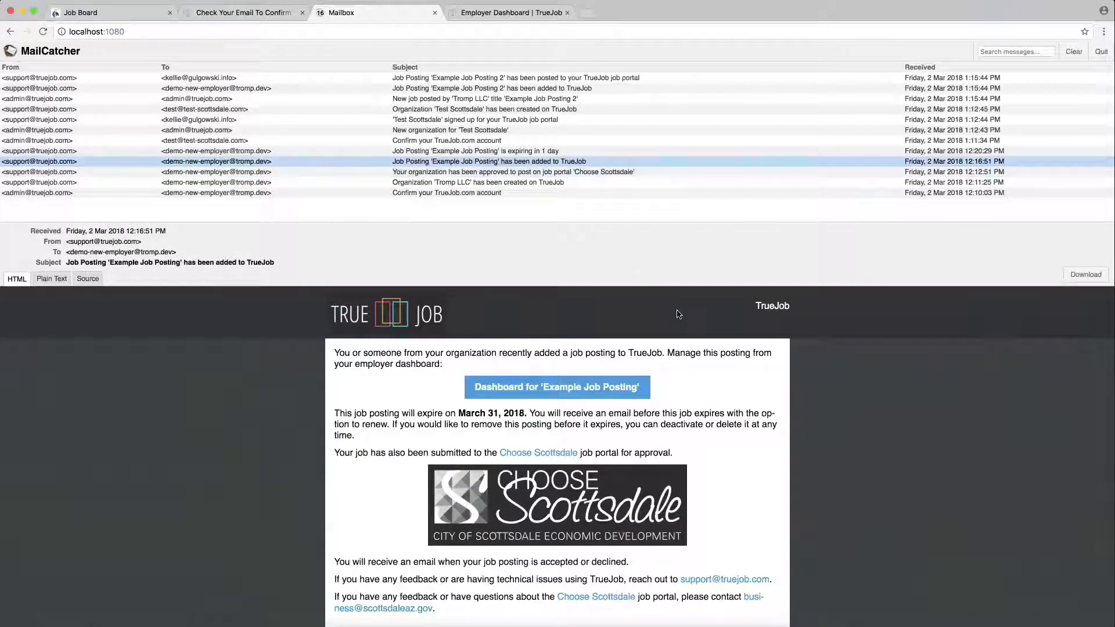
scroll(678, 314, "down", 1)
scroll(691, 330, "up", 1)
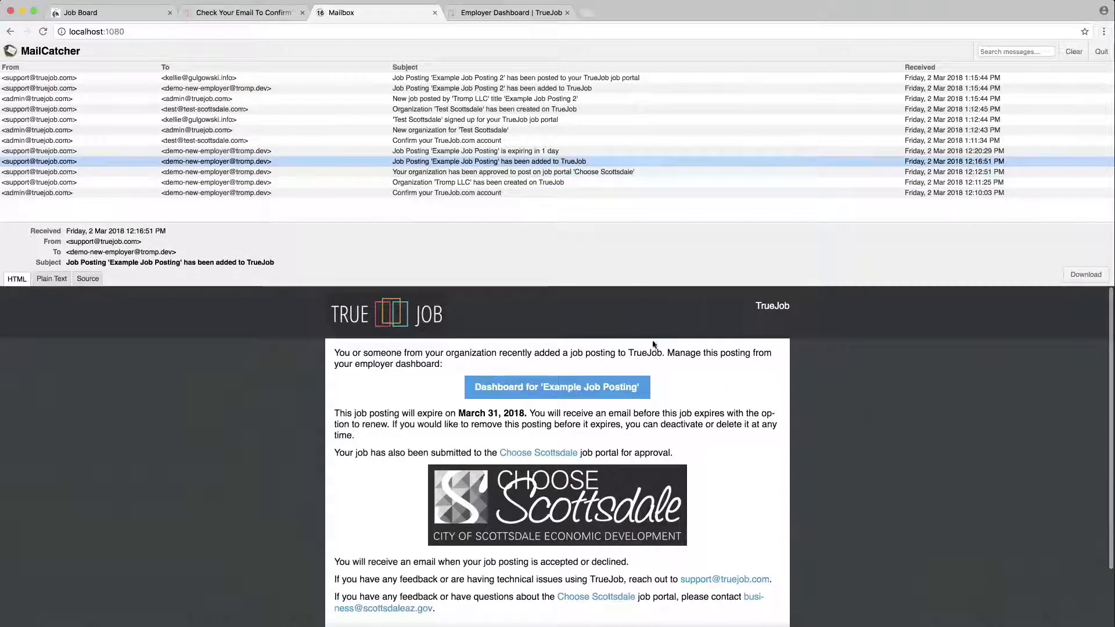
scroll(700, 336, "down", 1)
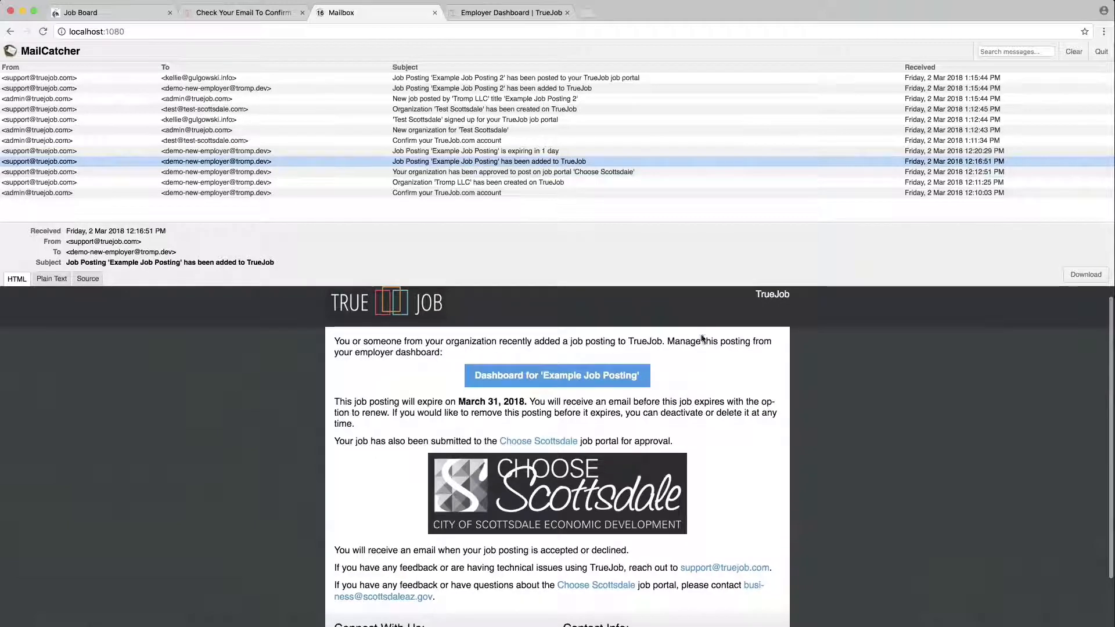
scroll(710, 357, "down", 1)
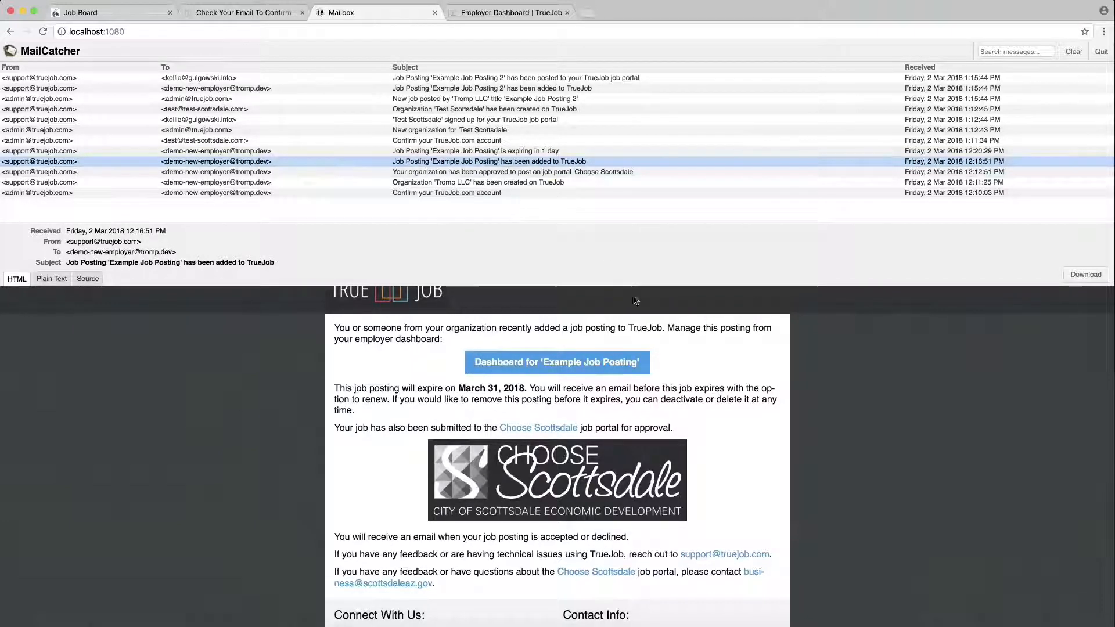
scroll(636, 301, "up", 1)
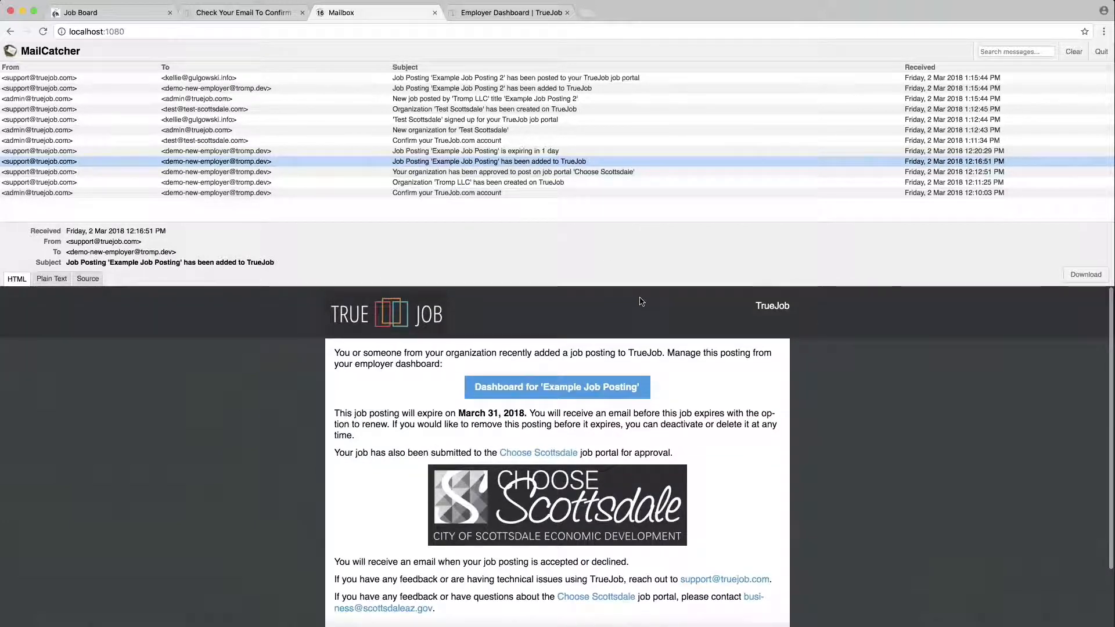
- Check the empty Choose Scottsdale Job Board, then open the 'Example Job Posting is expiring in 1 day' email
left_click(107, 12)
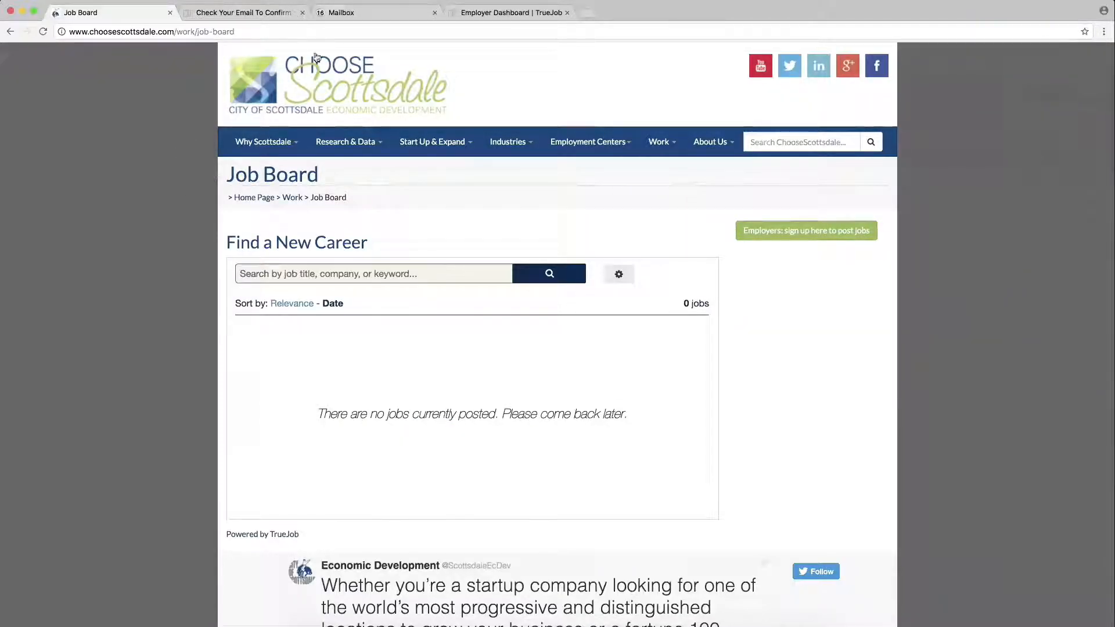
left_click(321, 15)
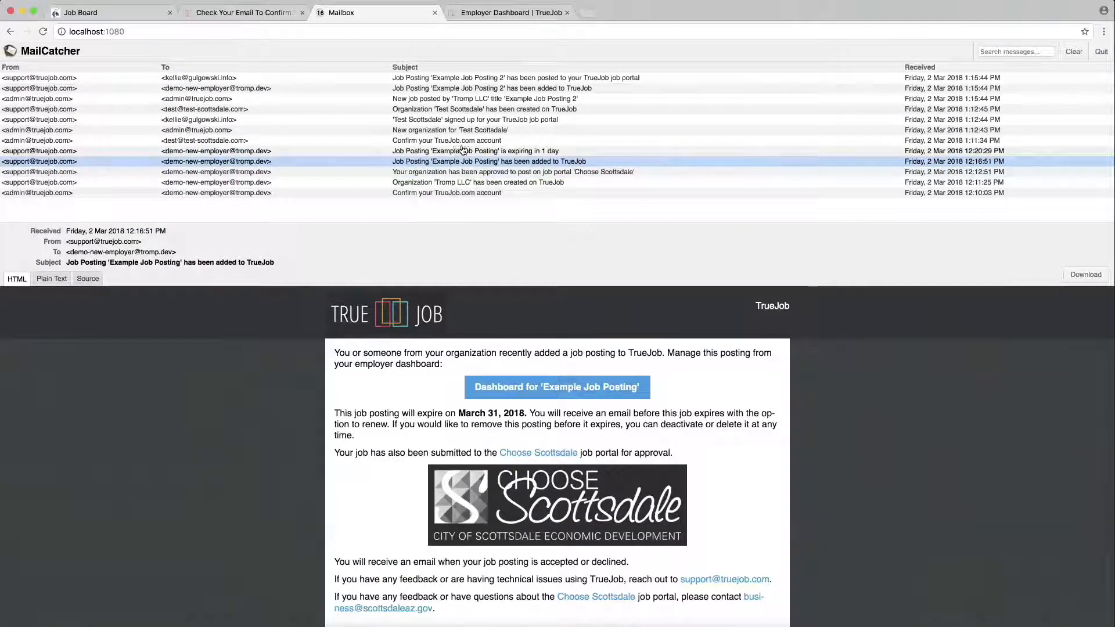
left_click(469, 152)
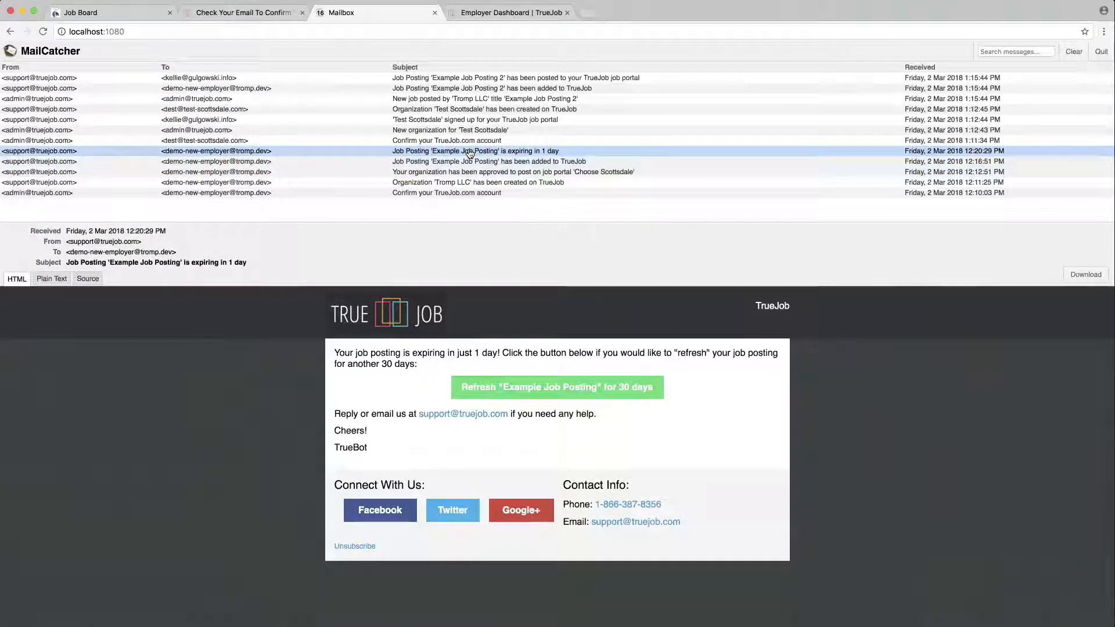